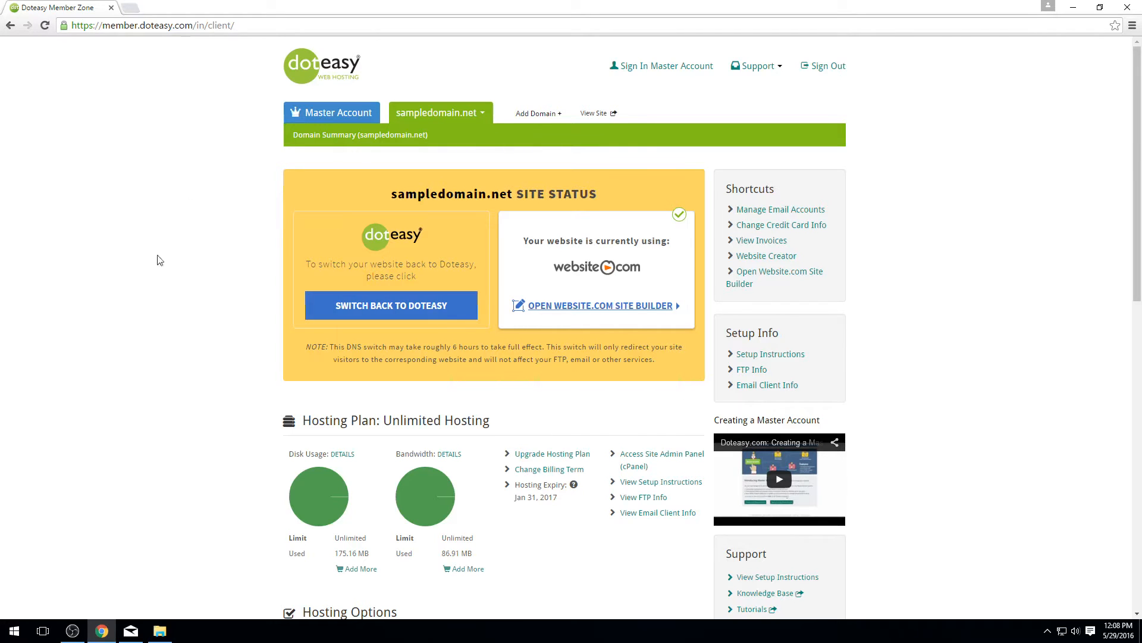
Step: Scroll to the Hosting Plan section and open View Email Client Info for sampledomain.net
scroll(294, 405, "down", 1)
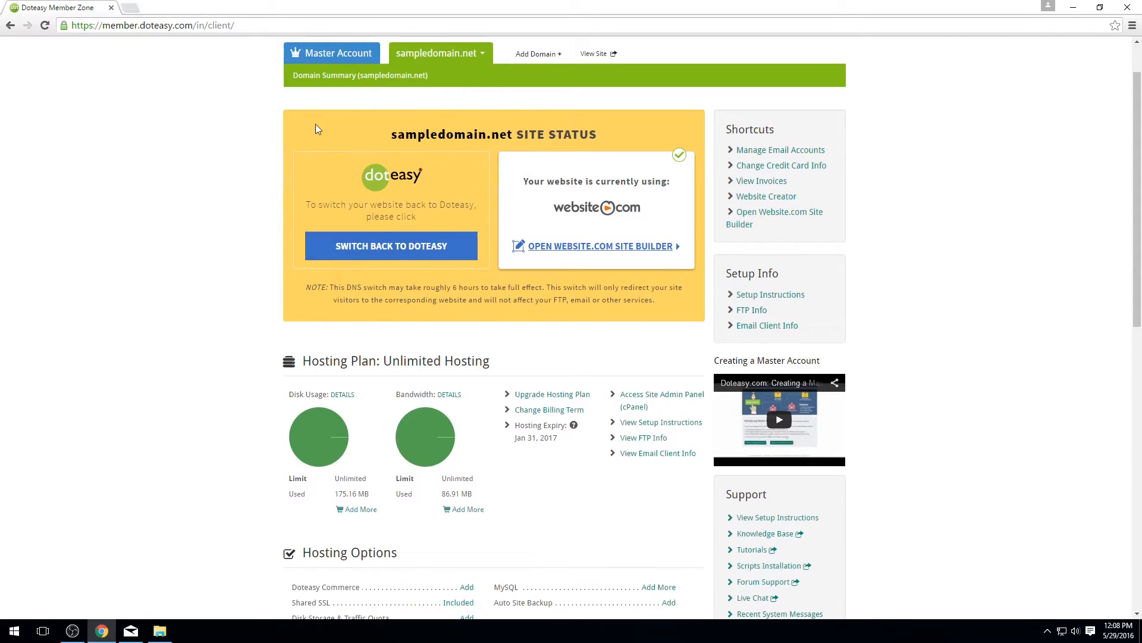
scroll(385, 238, "down", 1)
left_click_drag(312, 301, 376, 303)
left_click(271, 322)
scroll(321, 290, "down", 1)
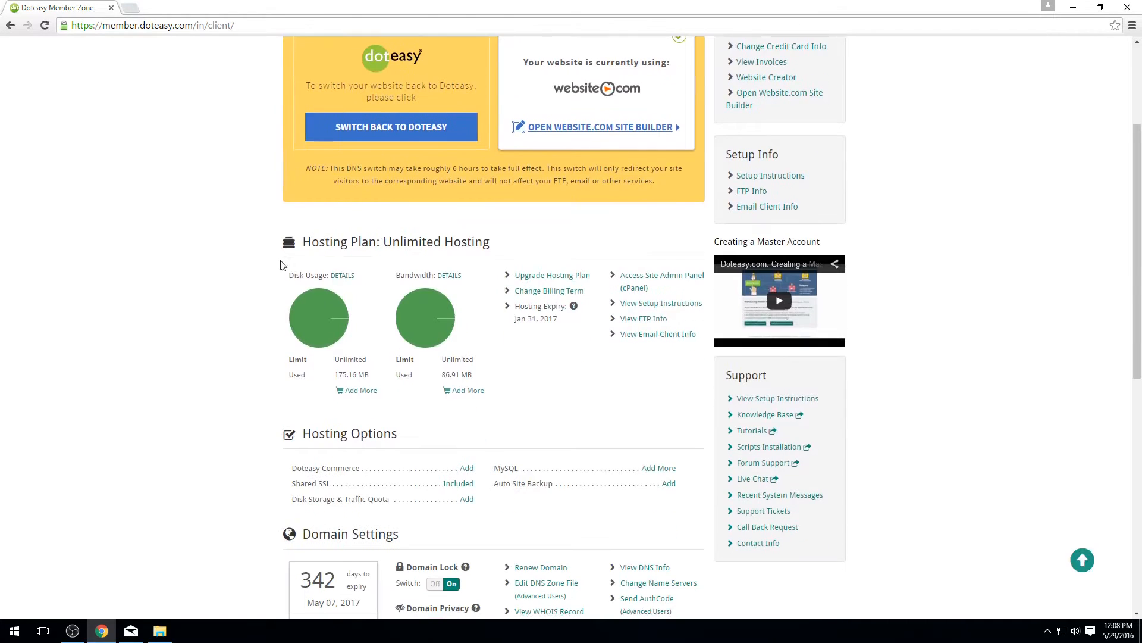
left_click(647, 342)
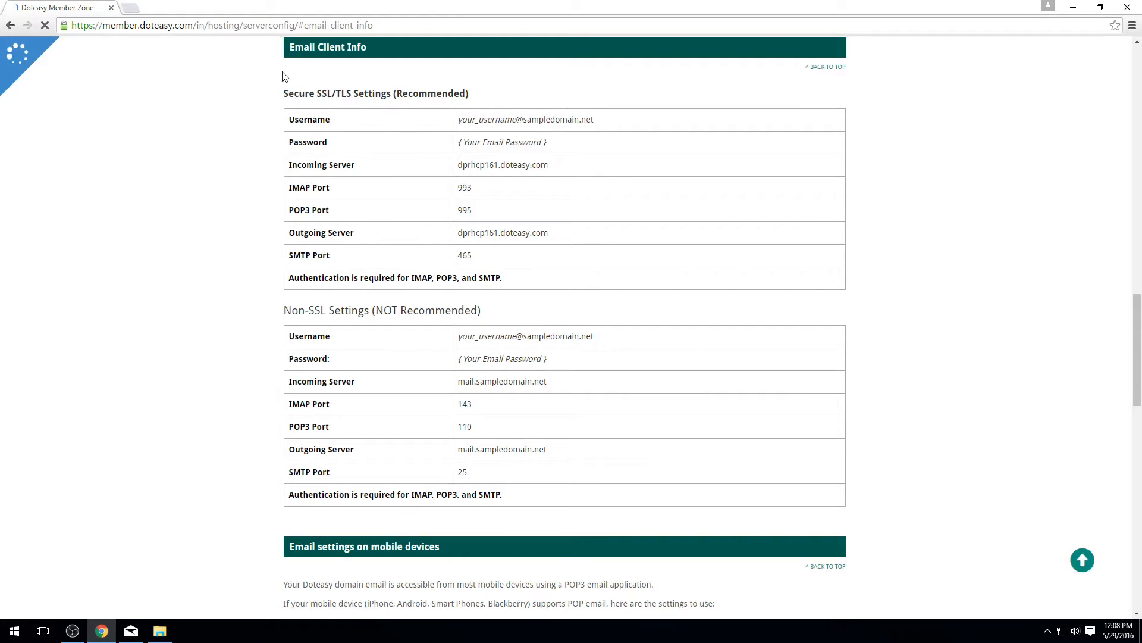
Step: Review the Secure SSL/TLS and Non-SSL mail server settings tables
left_click_drag(283, 77, 541, 493)
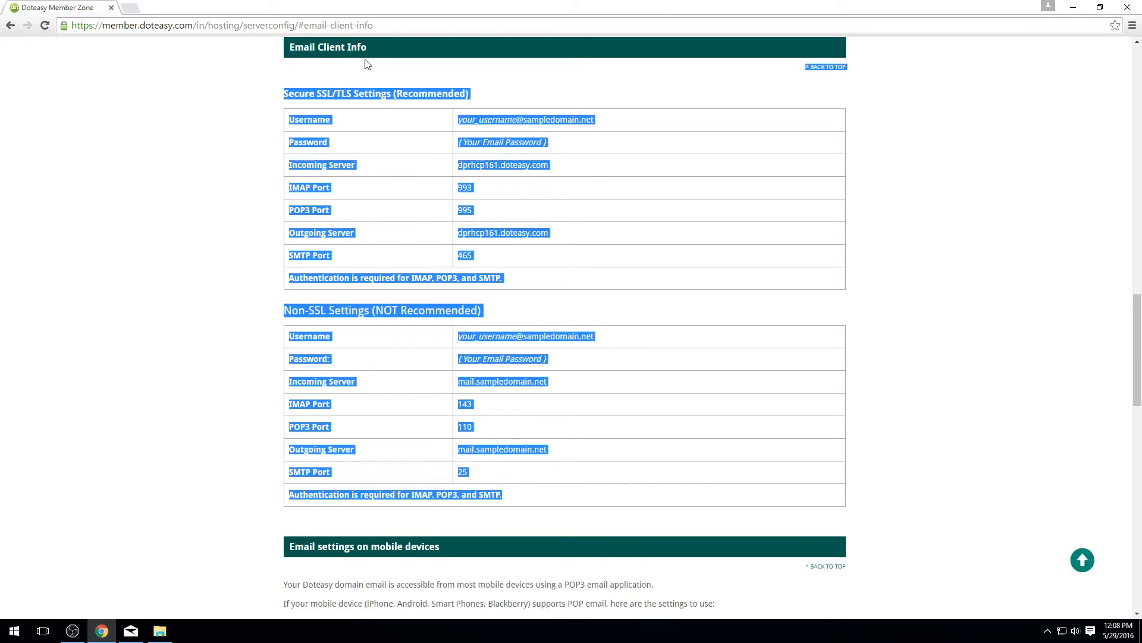
left_click(507, 308)
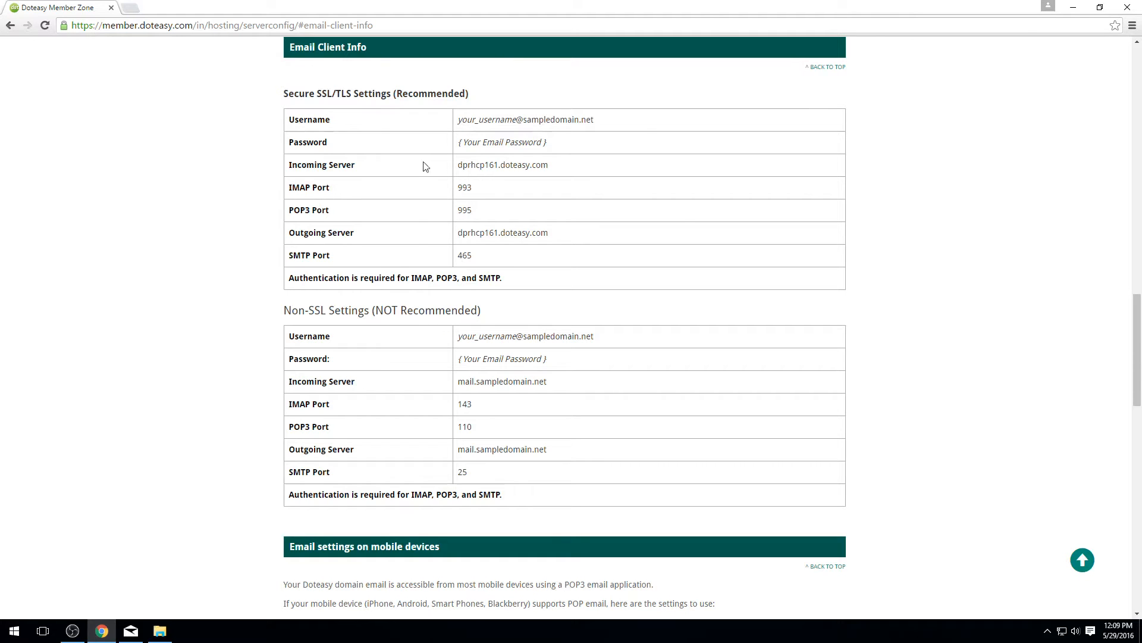
left_click_drag(273, 95, 565, 283)
left_click(273, 318)
left_click_drag(431, 367, 607, 497)
left_click(593, 351)
Step: Re-check the recommended SSL/TLS settings, then launch the Mail app
left_click_drag(289, 94, 566, 276)
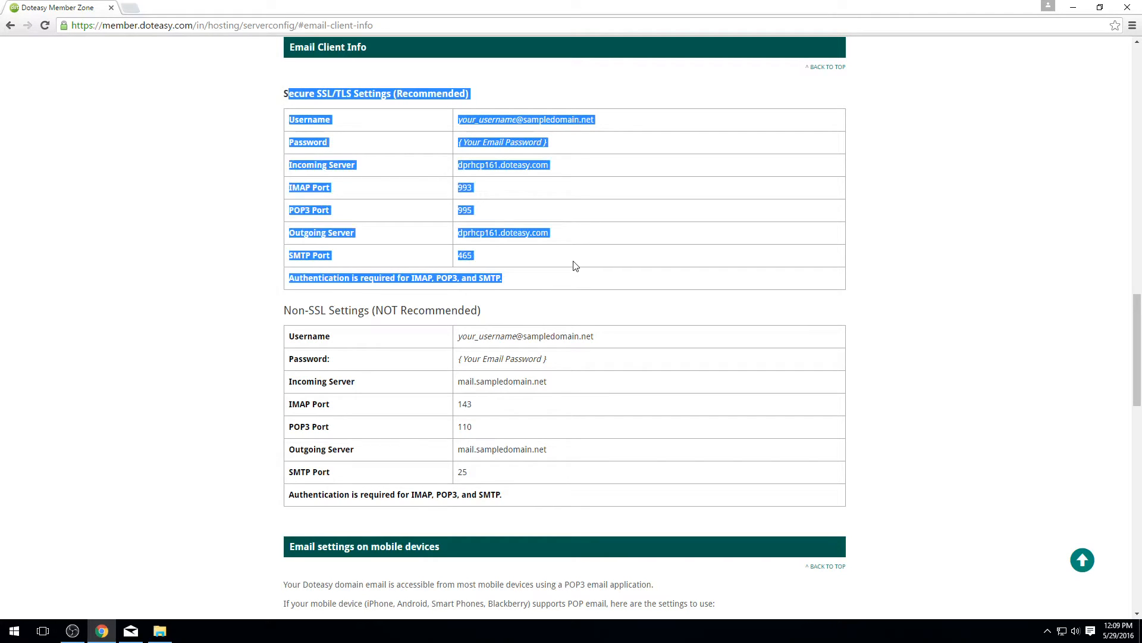
left_click(576, 265)
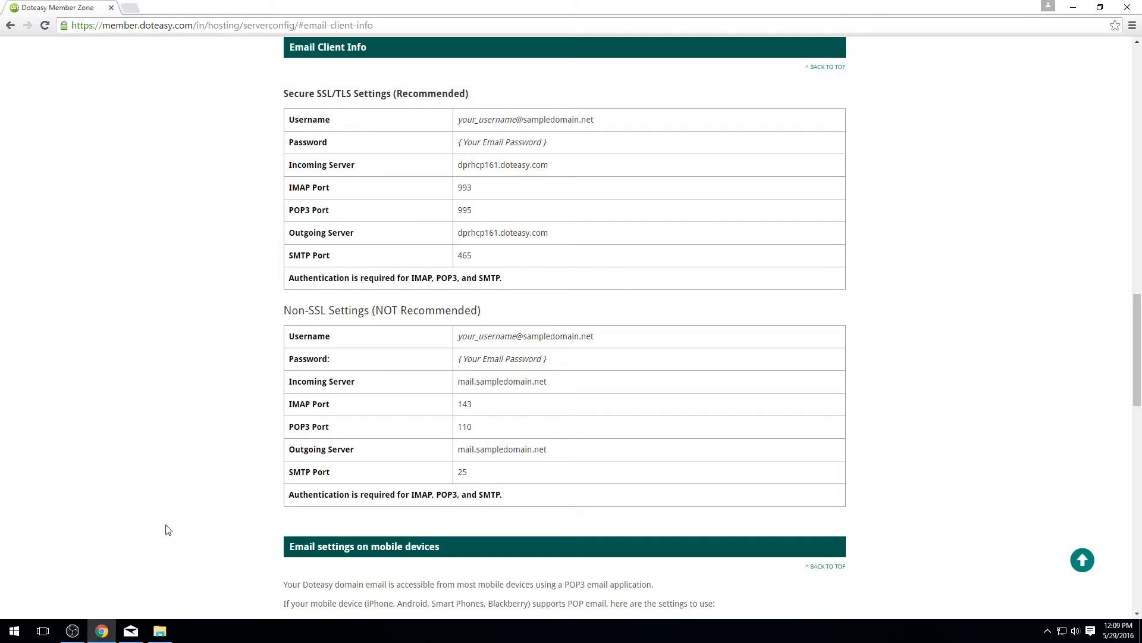
left_click(130, 630)
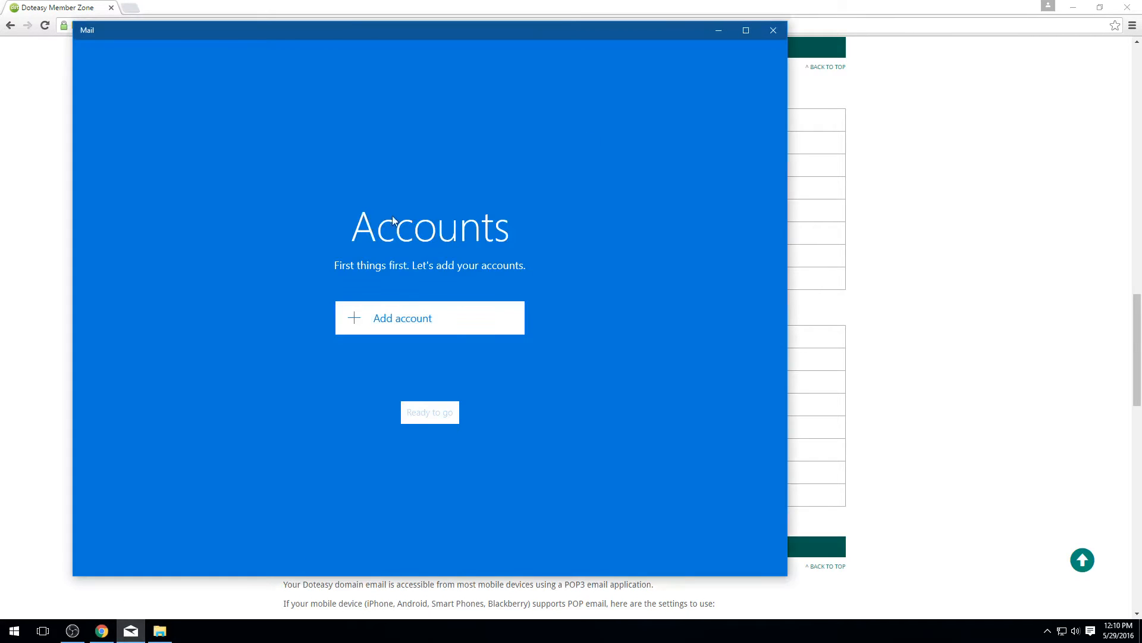
Step: Add an account via Advanced setup, choosing Internet email (POP or IMAP)
left_click(373, 318)
scroll(371, 285, "down", 1)
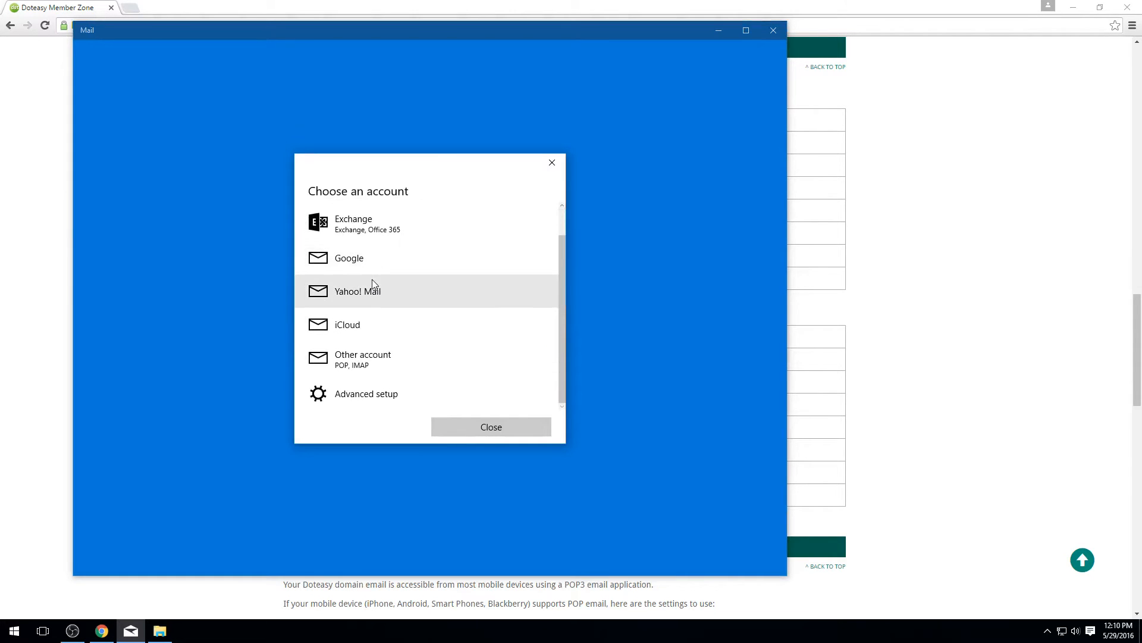
scroll(373, 231, "up", 1)
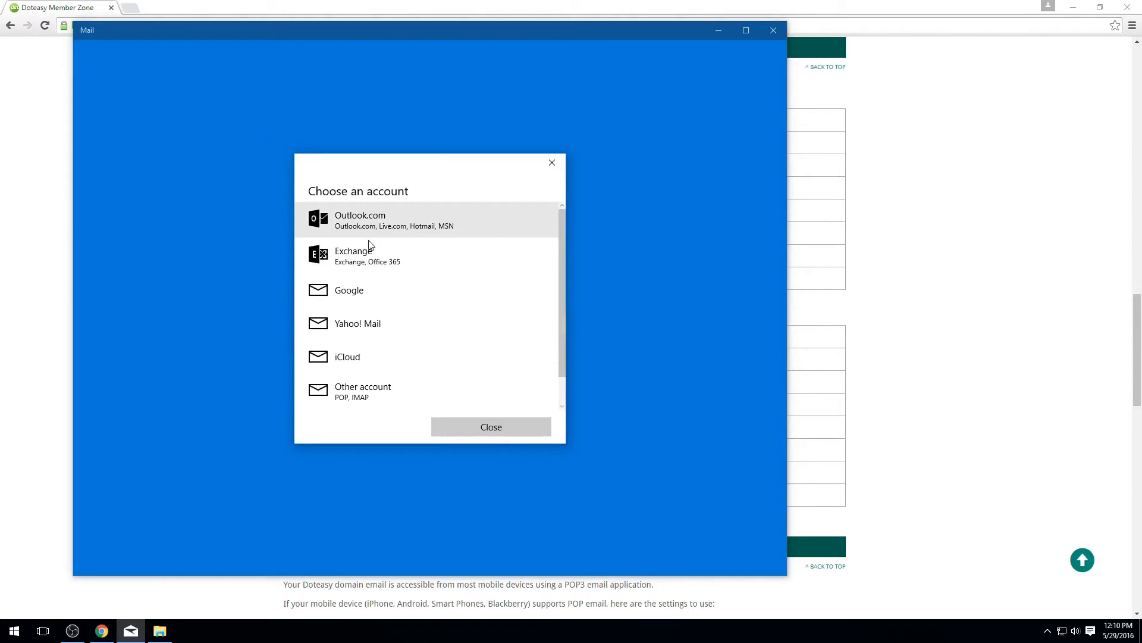
scroll(371, 250, "down", 1)
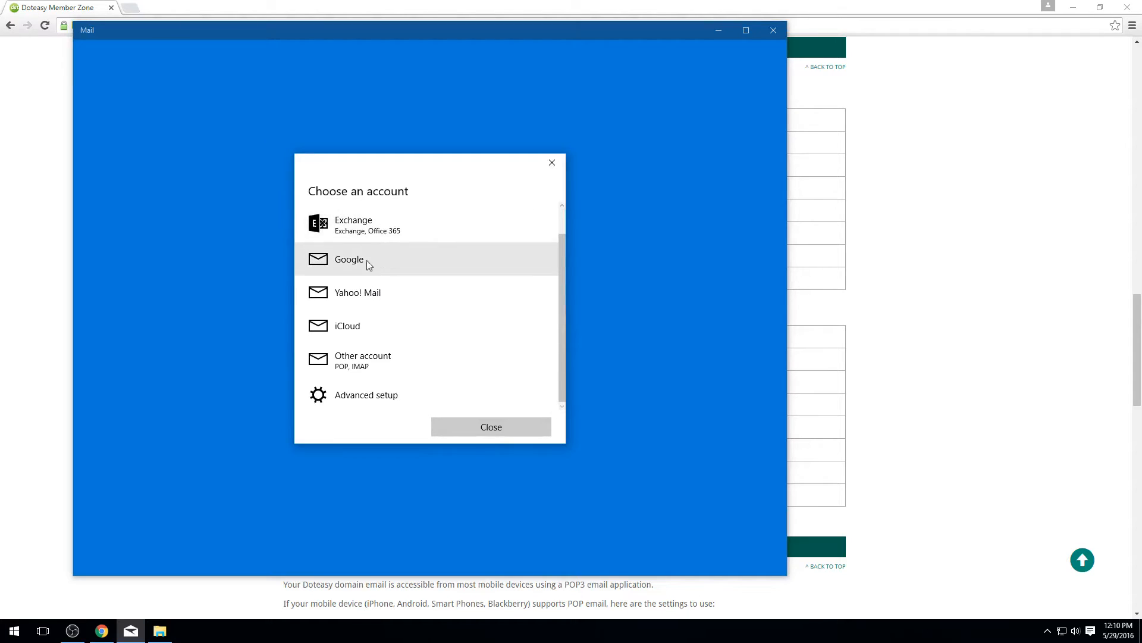
left_click(372, 394)
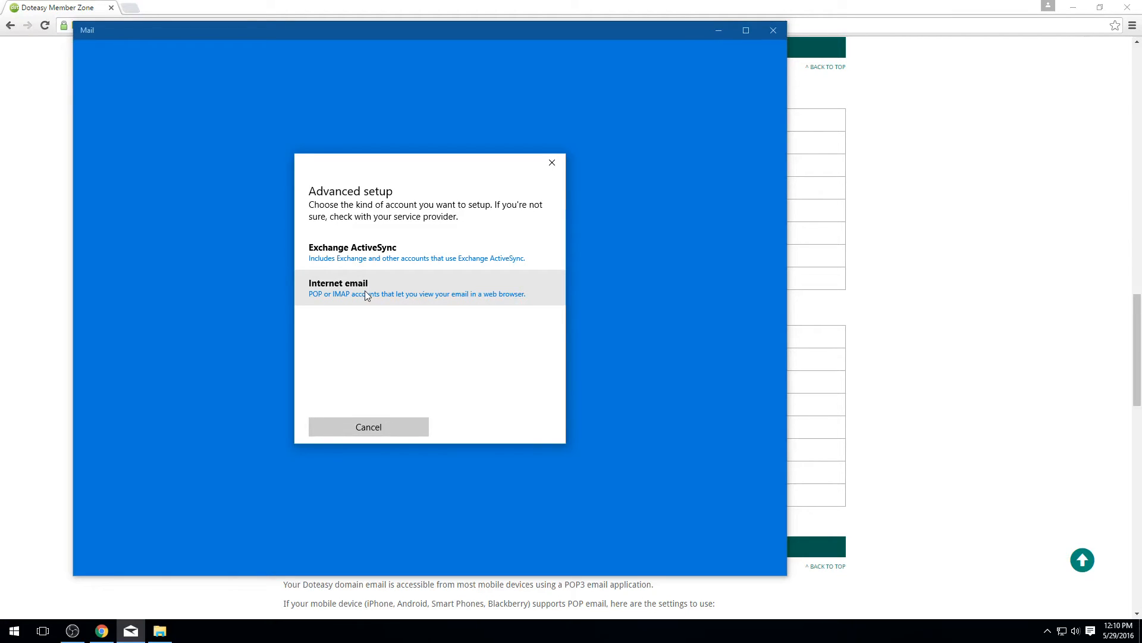
left_click(395, 293)
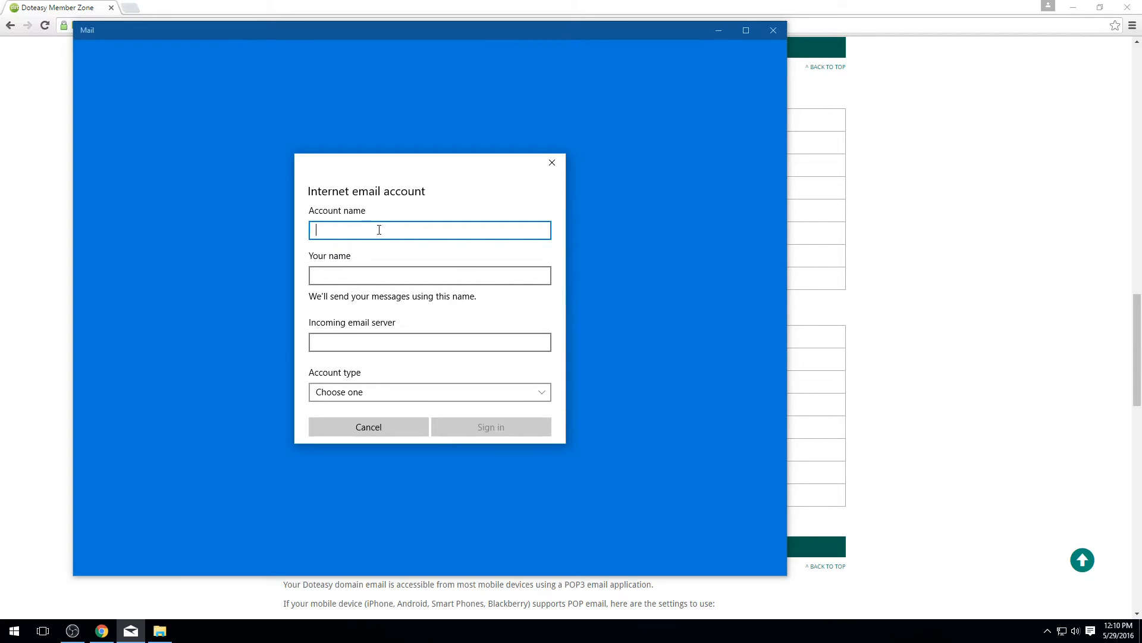
Step: Enter the account's domain email address as the Account name
type("test@sampledomain.net")
Step: Set the sender display name to Test
left_click(384, 273)
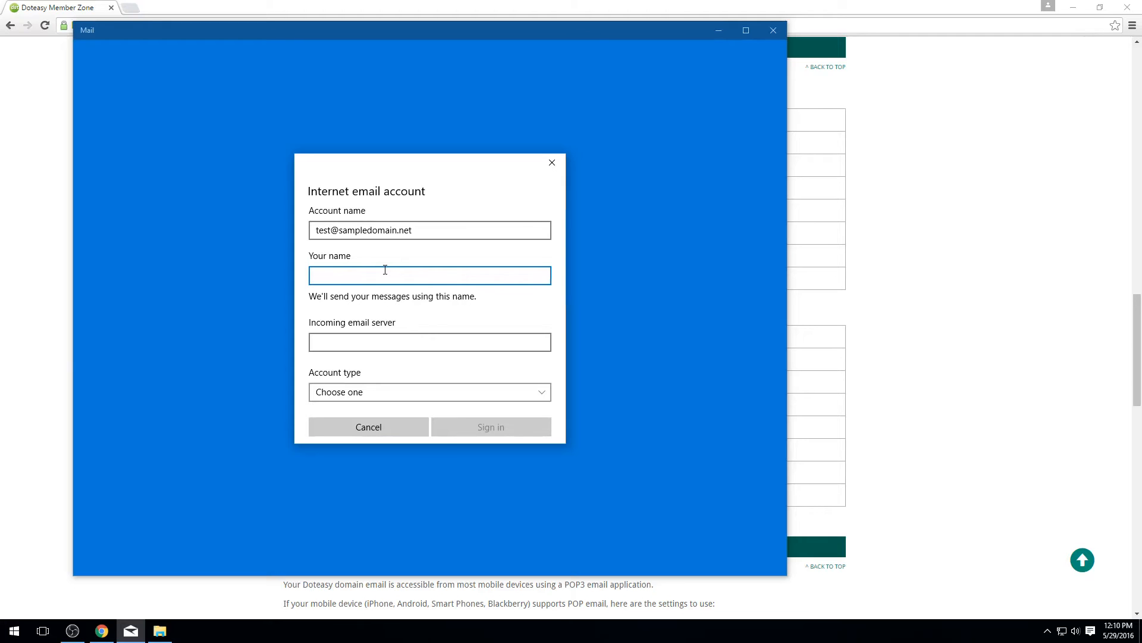
type("Test")
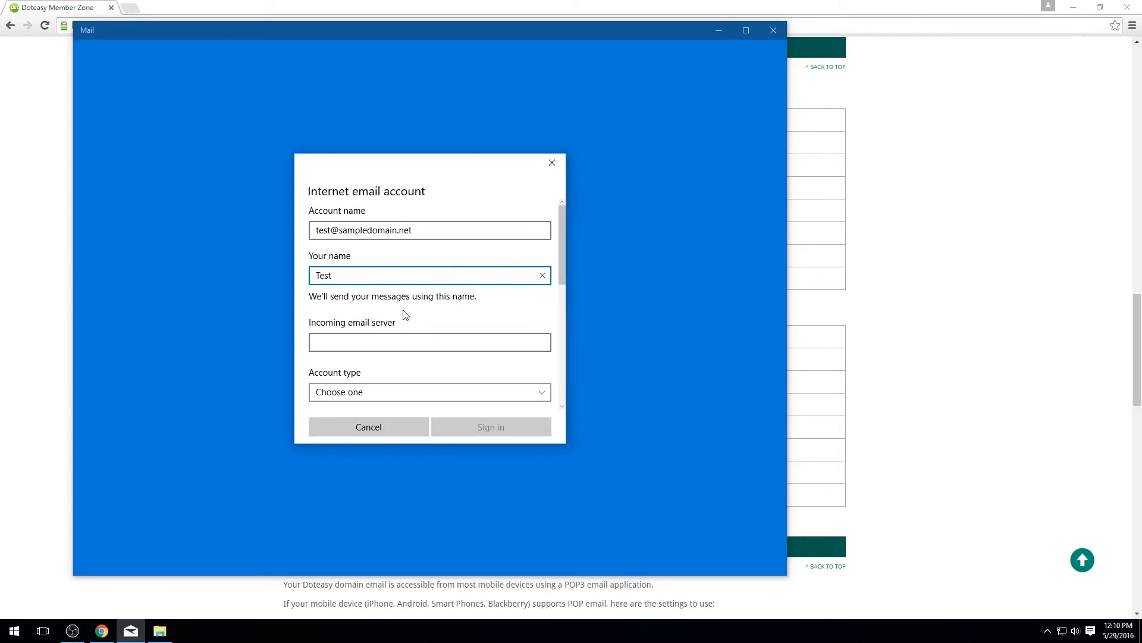
left_click(398, 337)
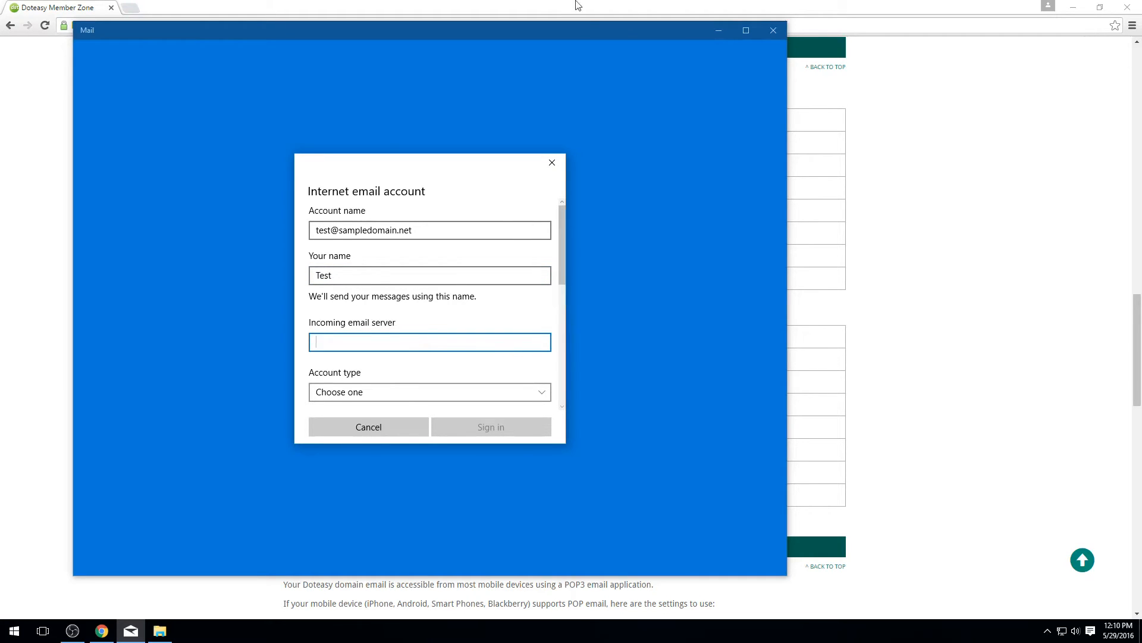
left_click(523, 5)
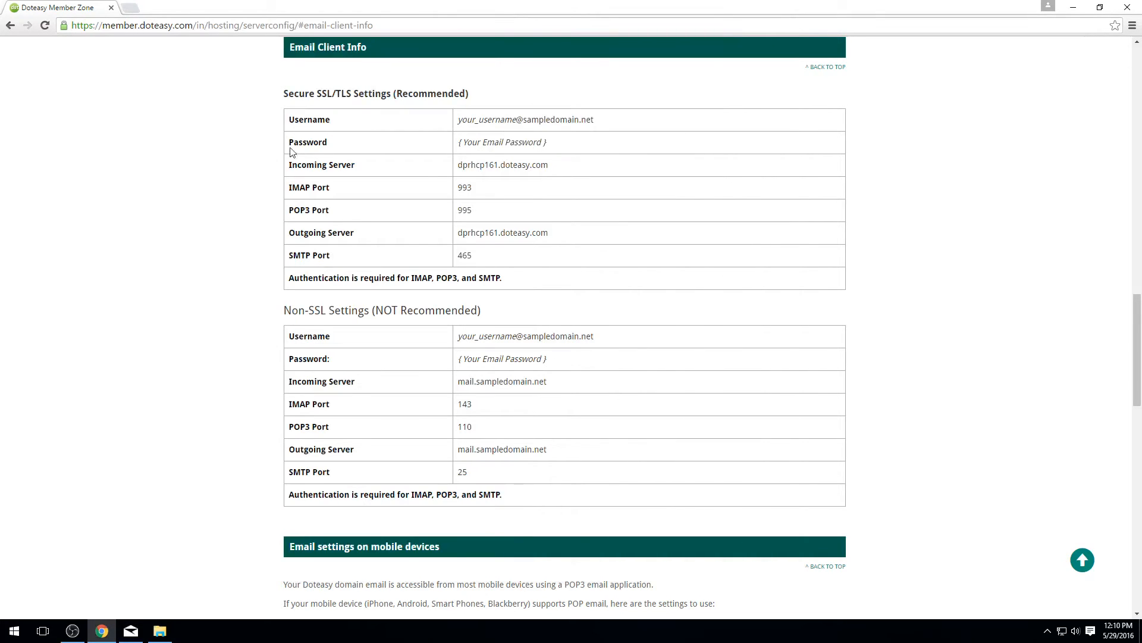
Step: Copy the SSL incoming server address dprhcp161.doteasy.com from Doteasy's settings page
left_click_drag(292, 164, 585, 176)
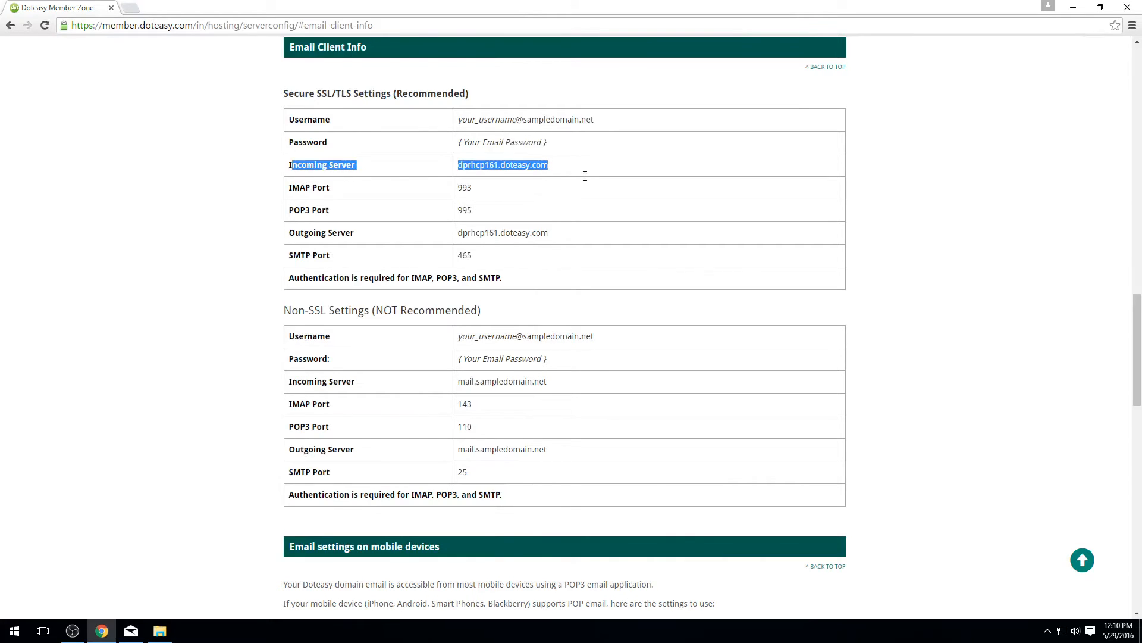
left_click(533, 234)
left_click_drag(558, 235, 416, 224)
left_click(551, 165)
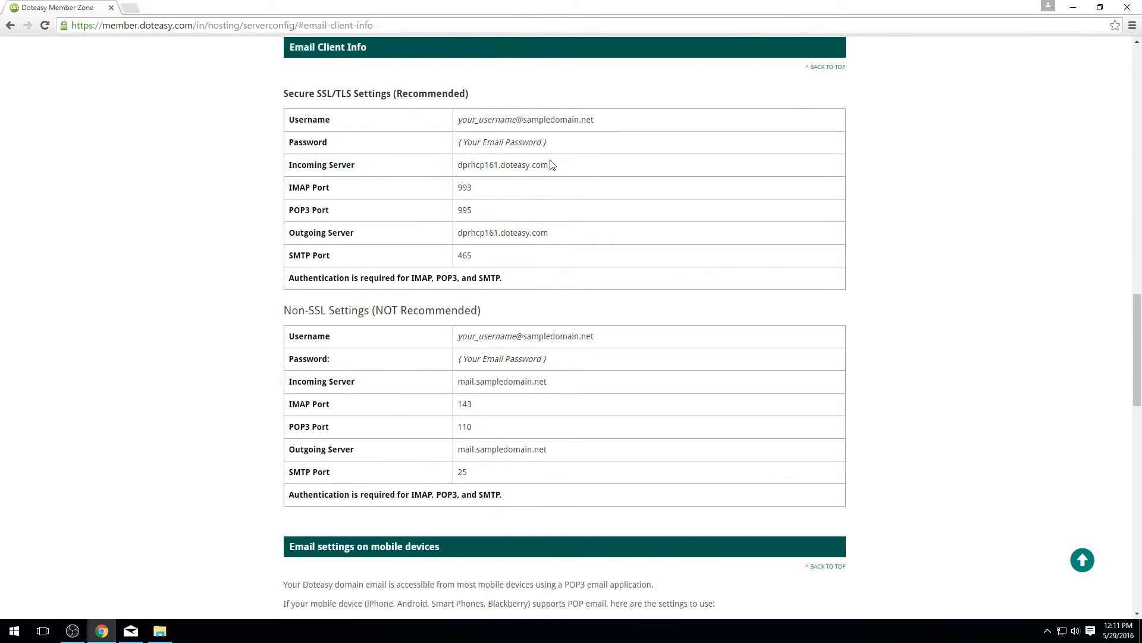
left_click_drag(551, 165, 455, 167)
key("ctrl+c")
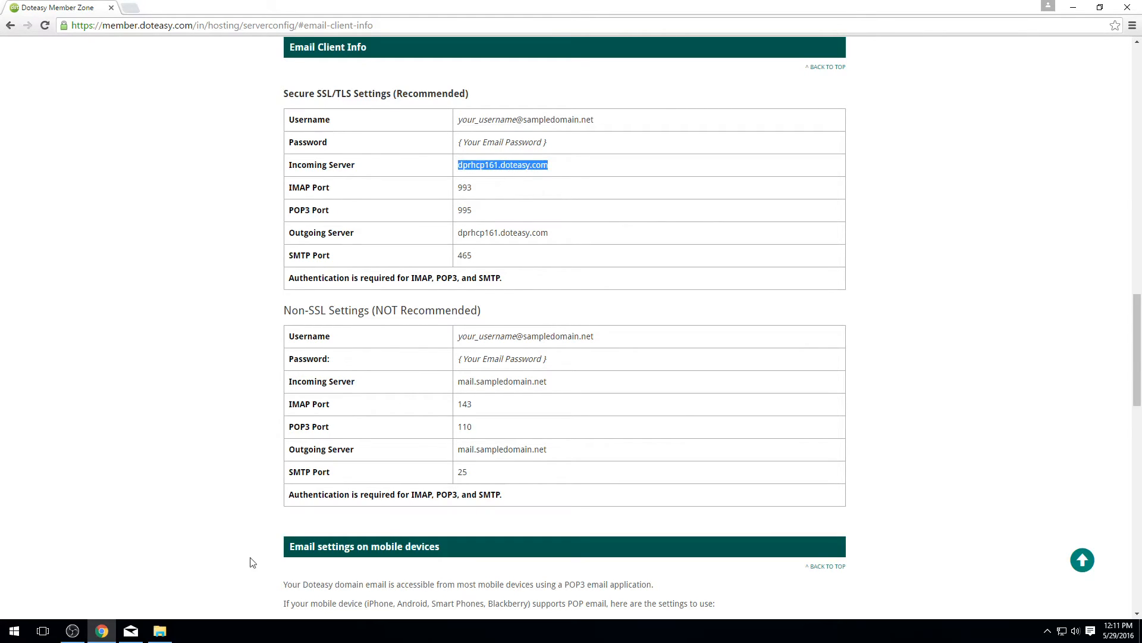
left_click(129, 632)
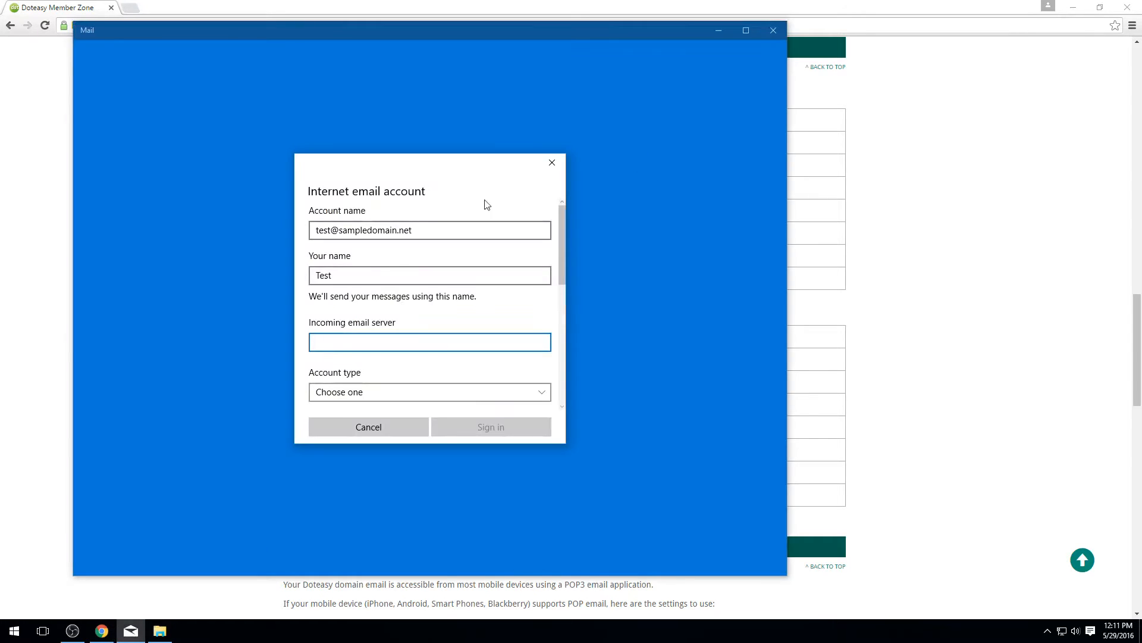
Step: Paste dprhcp161.doteasy.com as the incoming email server and select POP3 as account type
key("ctrl+v")
scroll(405, 324, "down", 2)
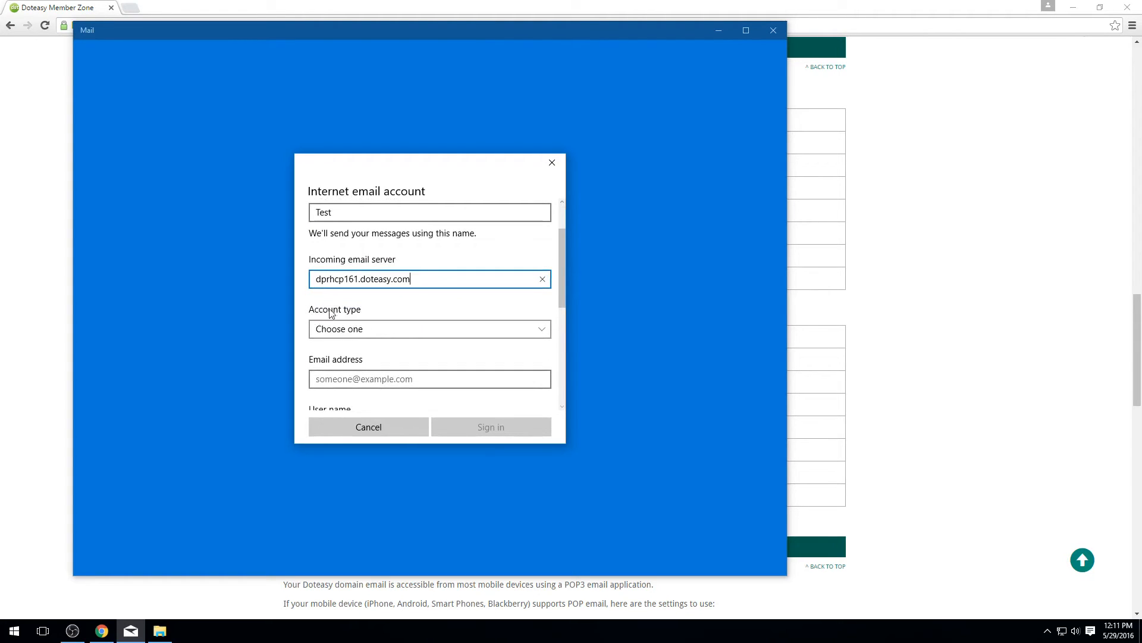
left_click(384, 328)
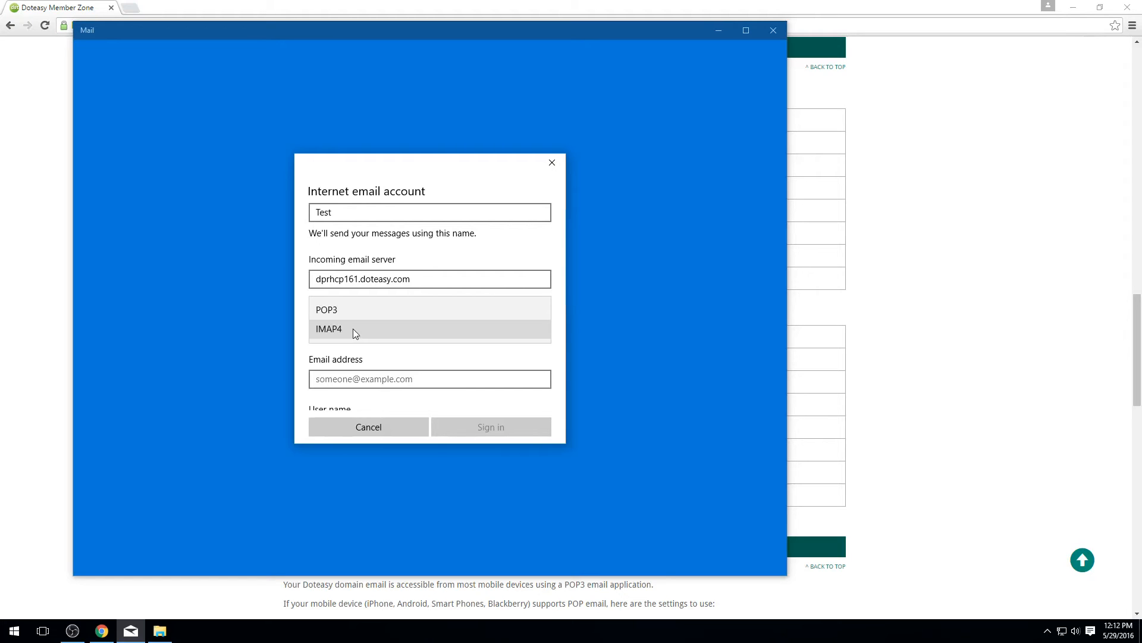
left_click(334, 309)
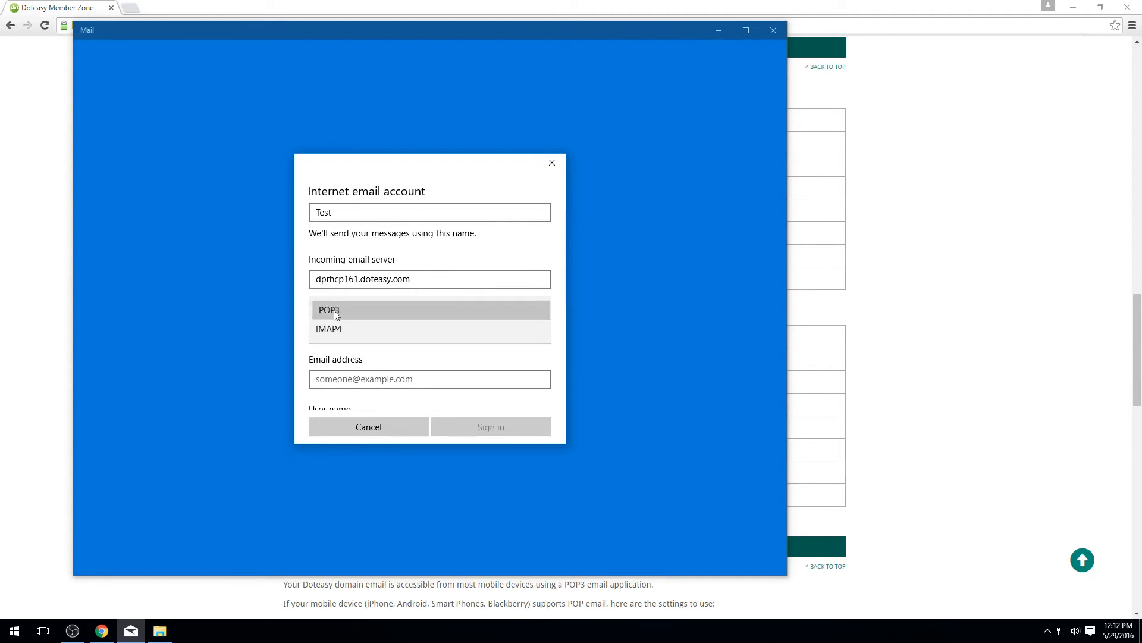
Step: Change the account type to IMAP4 and enter the domain email address
scroll(403, 302, "down", 1)
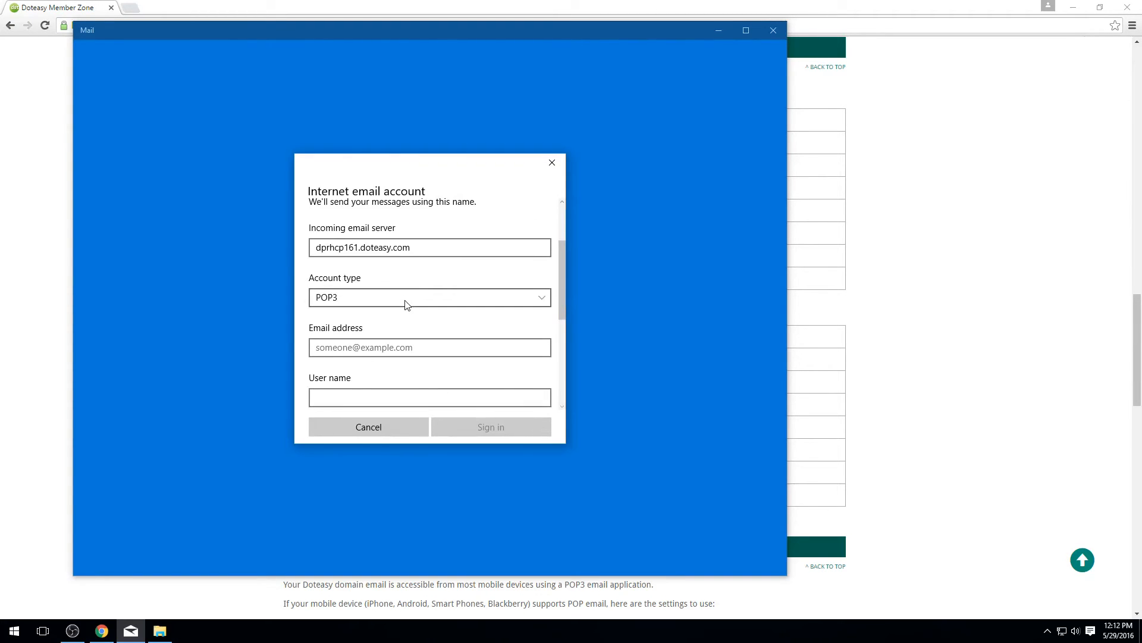
scroll(405, 300, "down", 1)
left_click(341, 355)
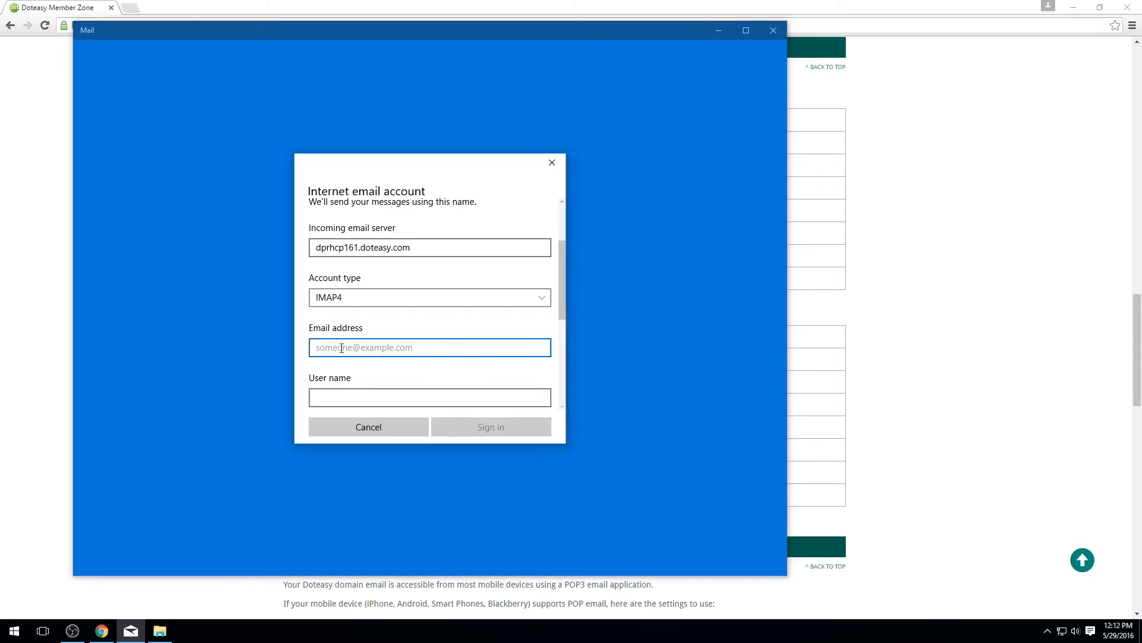
type("test")
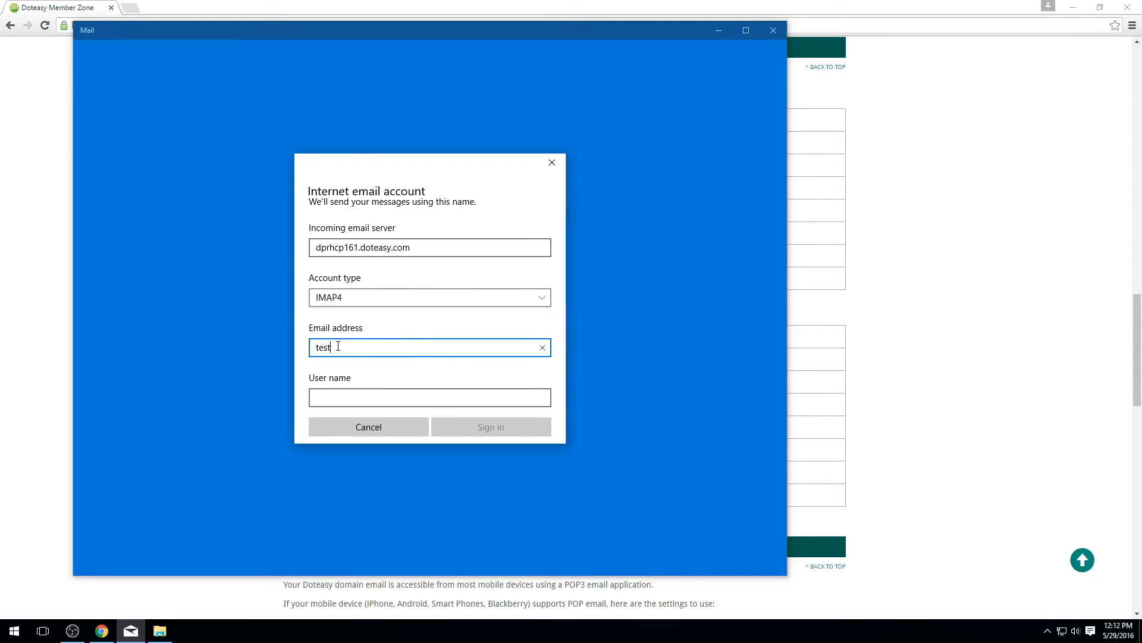
type("@sampledomain.net")
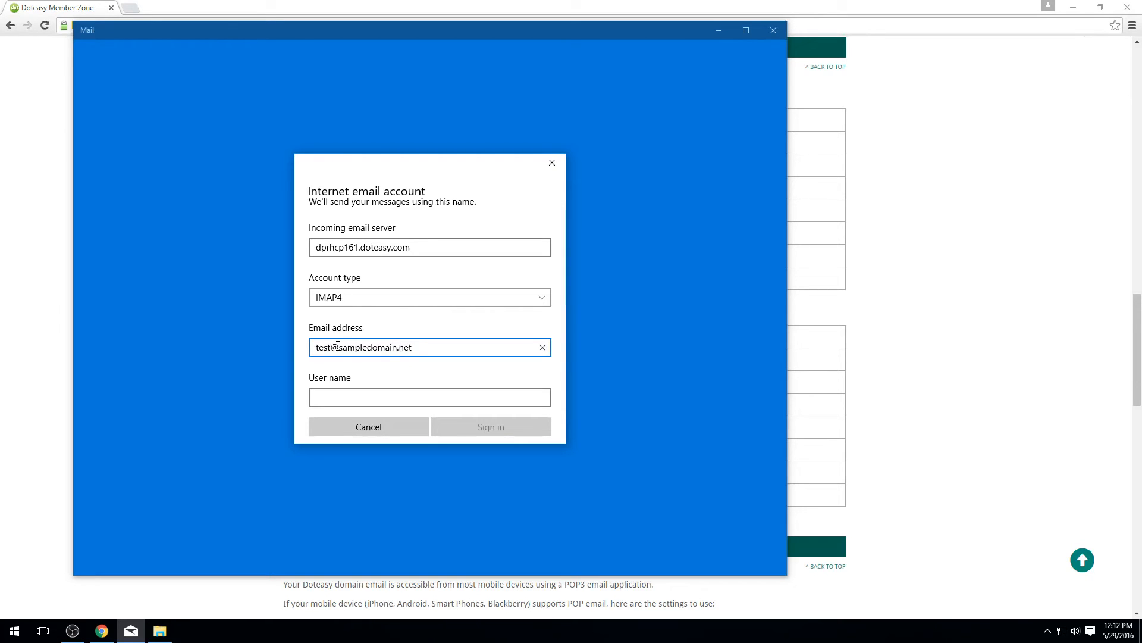
Step: Use the domain email address as user name and enter the account password
left_click(337, 395)
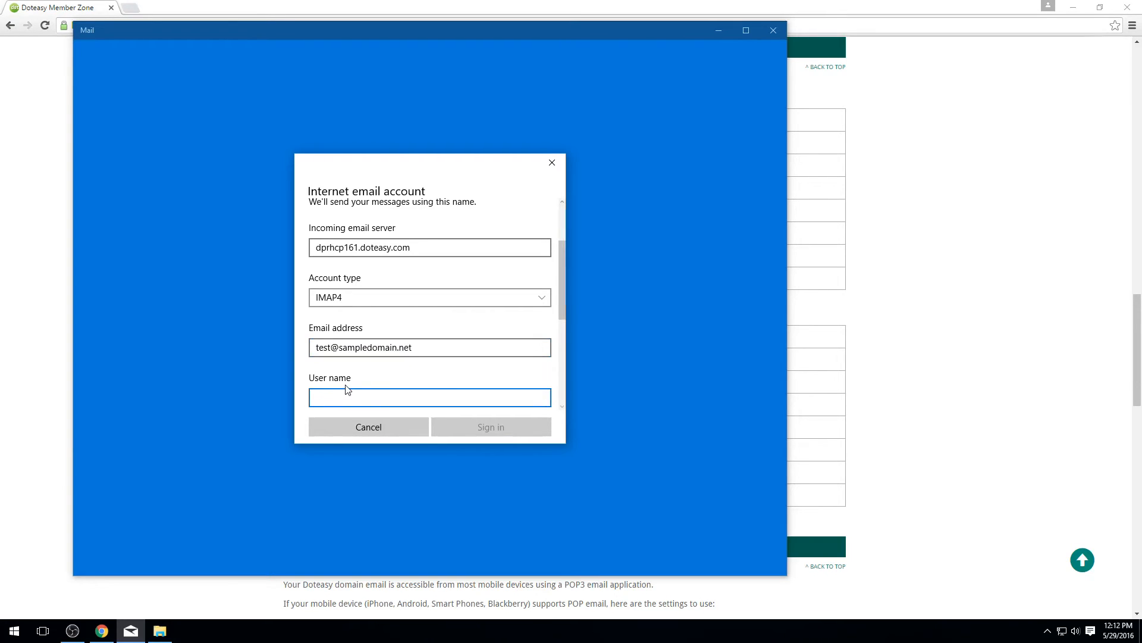
type("test@sampledomain.net")
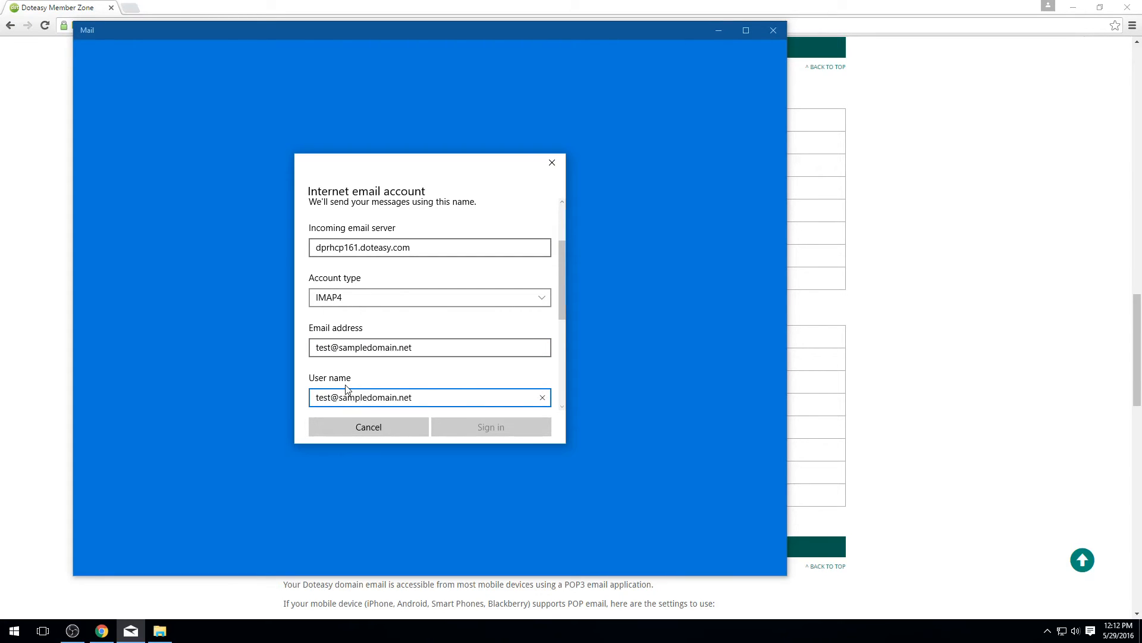
scroll(512, 333, "down", 3)
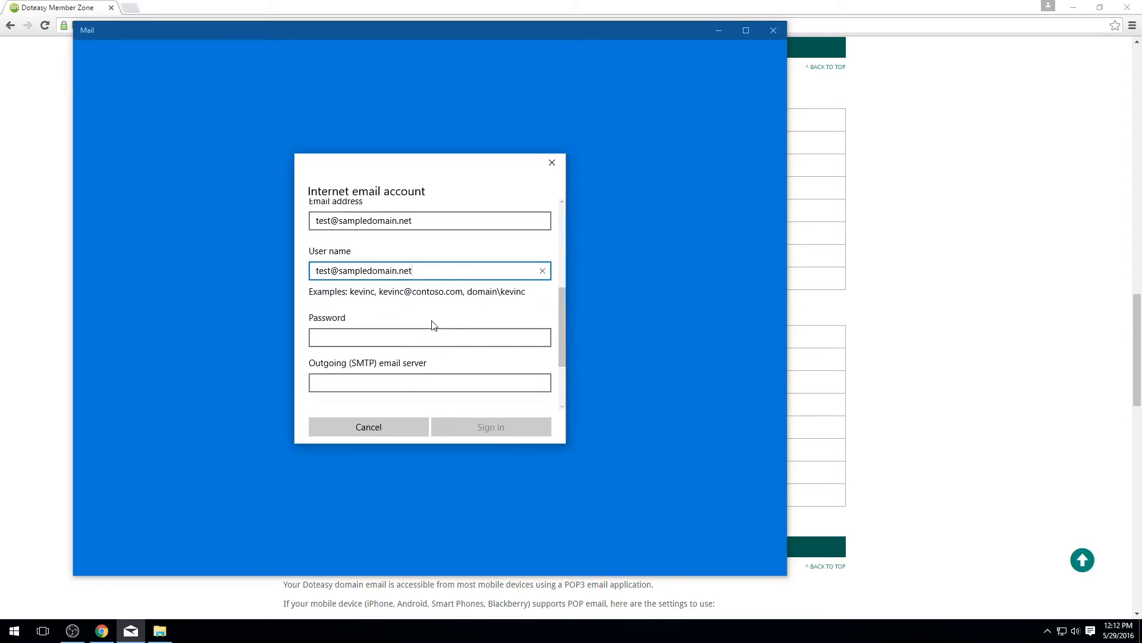
left_click(375, 334)
scroll(376, 332, "down", 1)
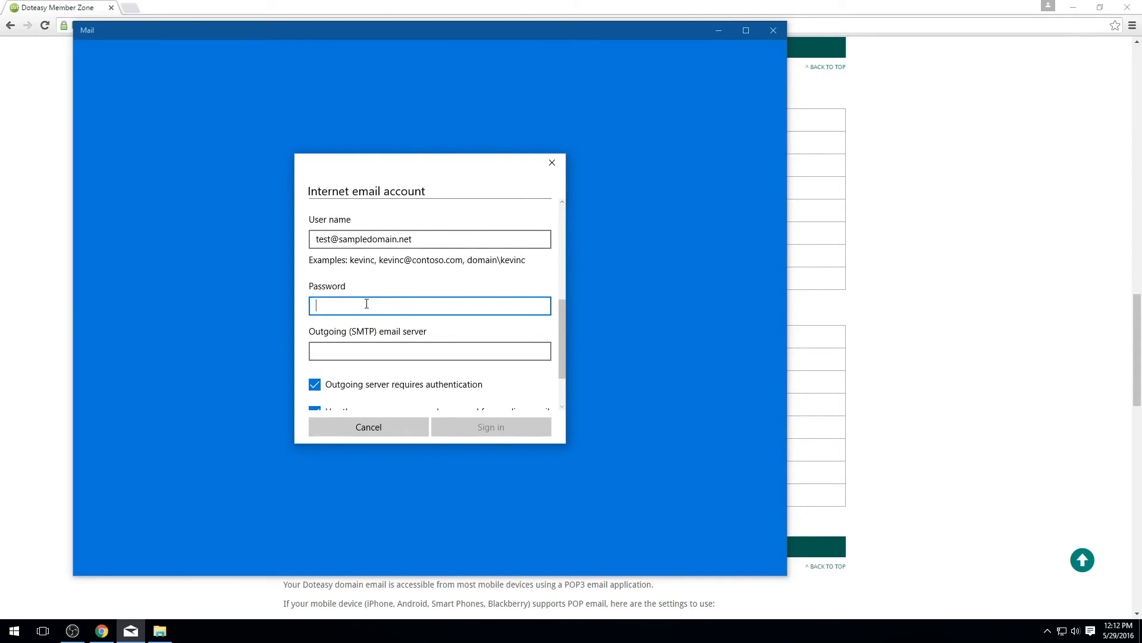
type("•••")
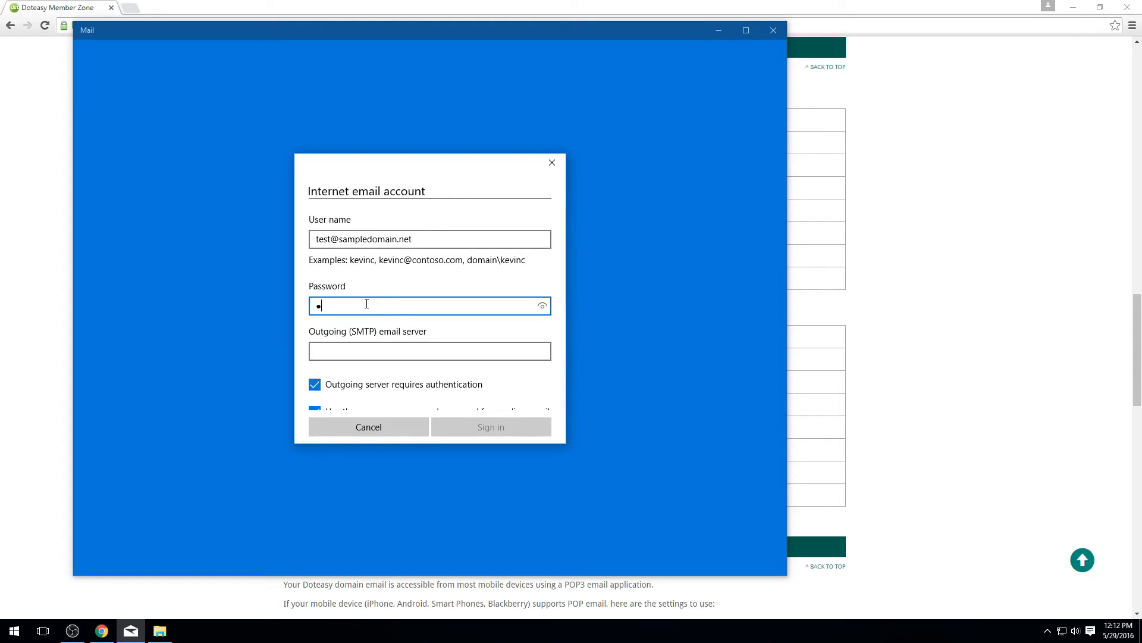
type("•••••••")
Step: Copy dprhcp161.doteasy.com from the incoming server field into the Outgoing (SMTP) server field
left_click(353, 351)
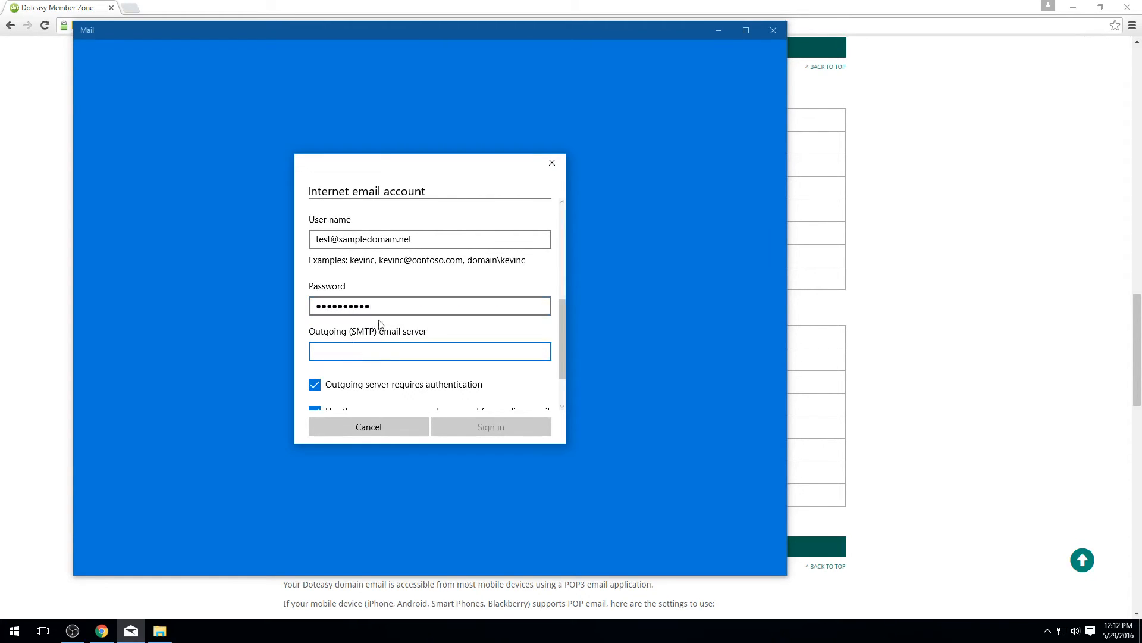
scroll(421, 303, "up", 3)
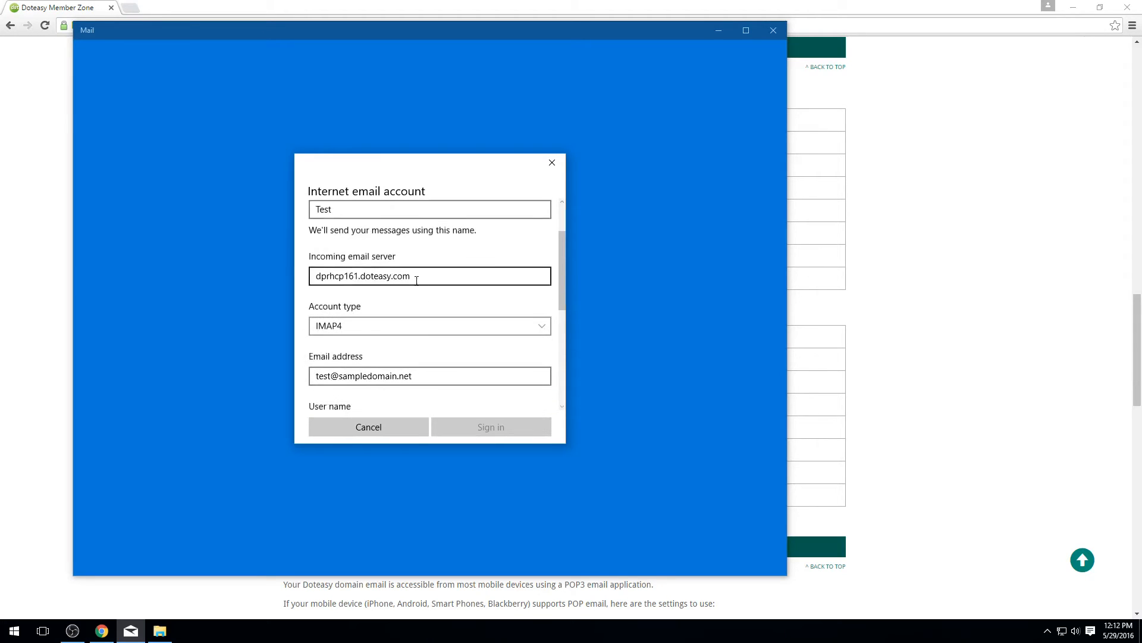
triple_click(429, 276)
key("ctrl+c")
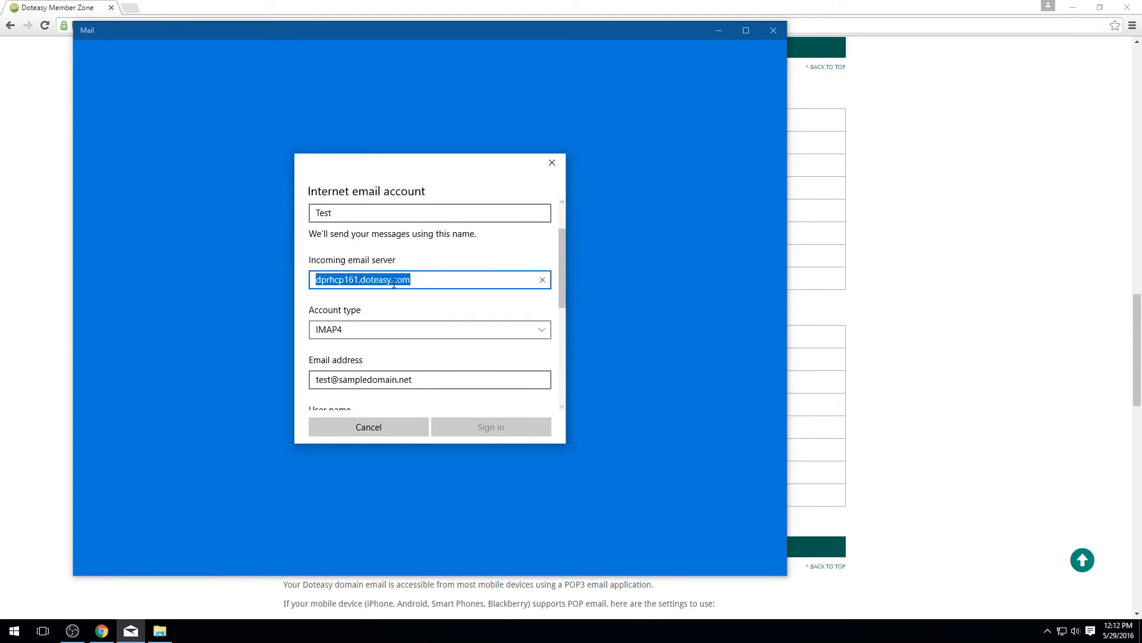
scroll(402, 278, "down", 5)
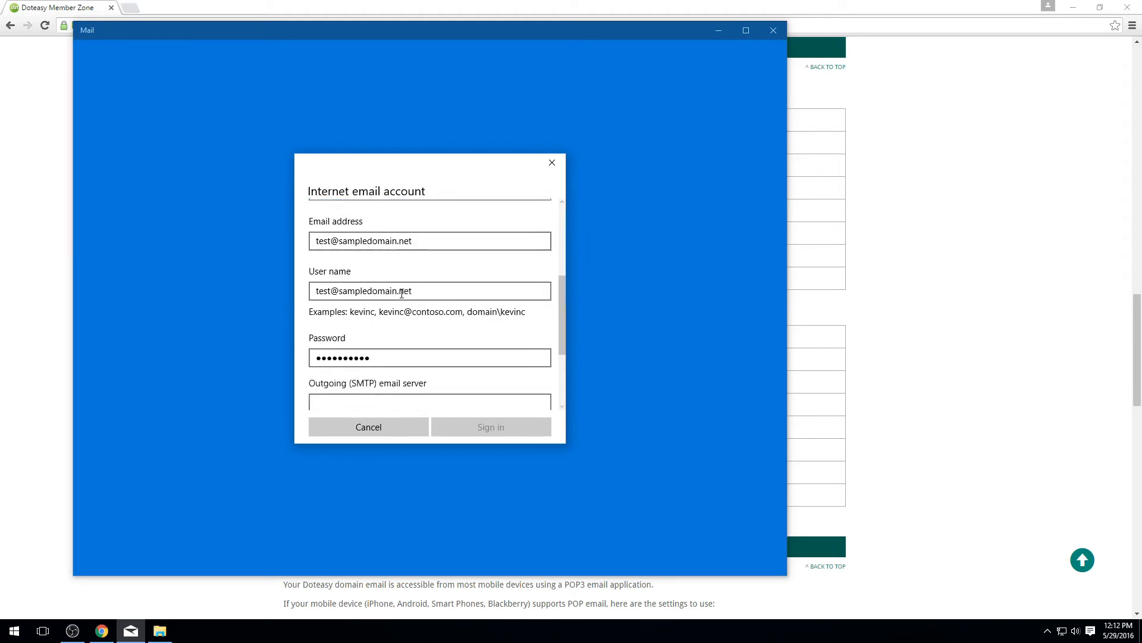
left_click(359, 317)
key("ctrl+v")
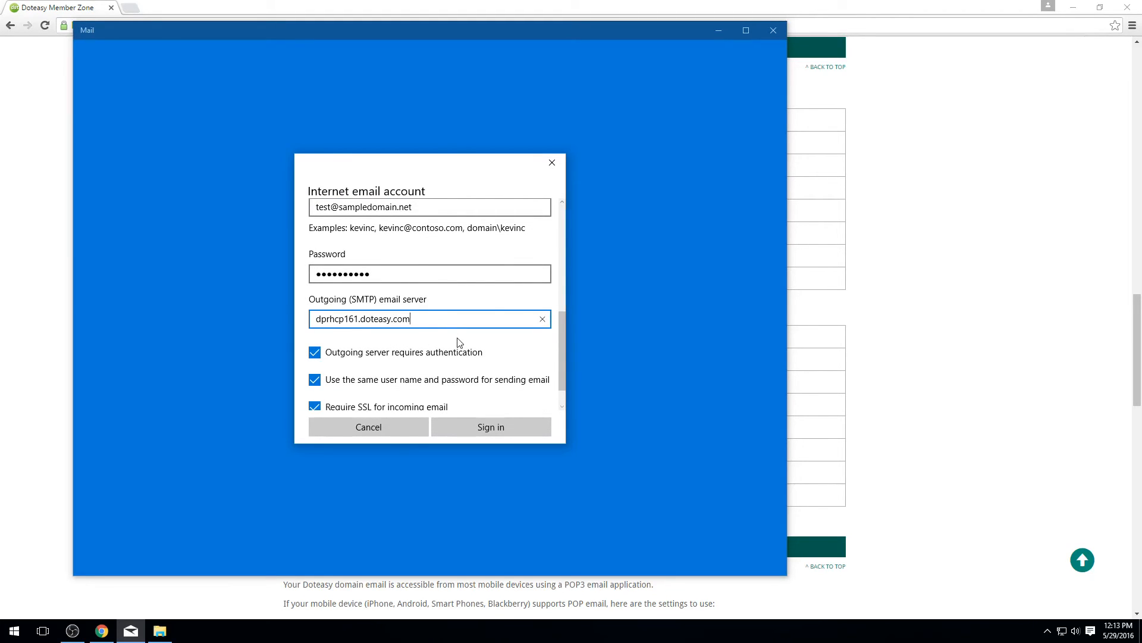
scroll(463, 345, "down", 1)
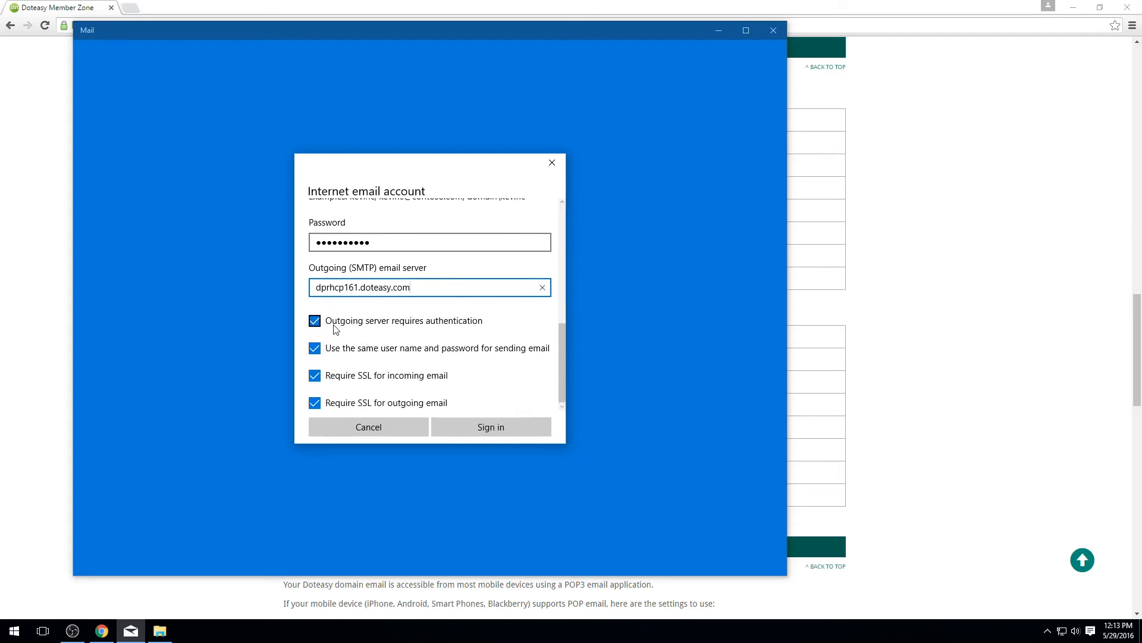
scroll(350, 321, "down", 1)
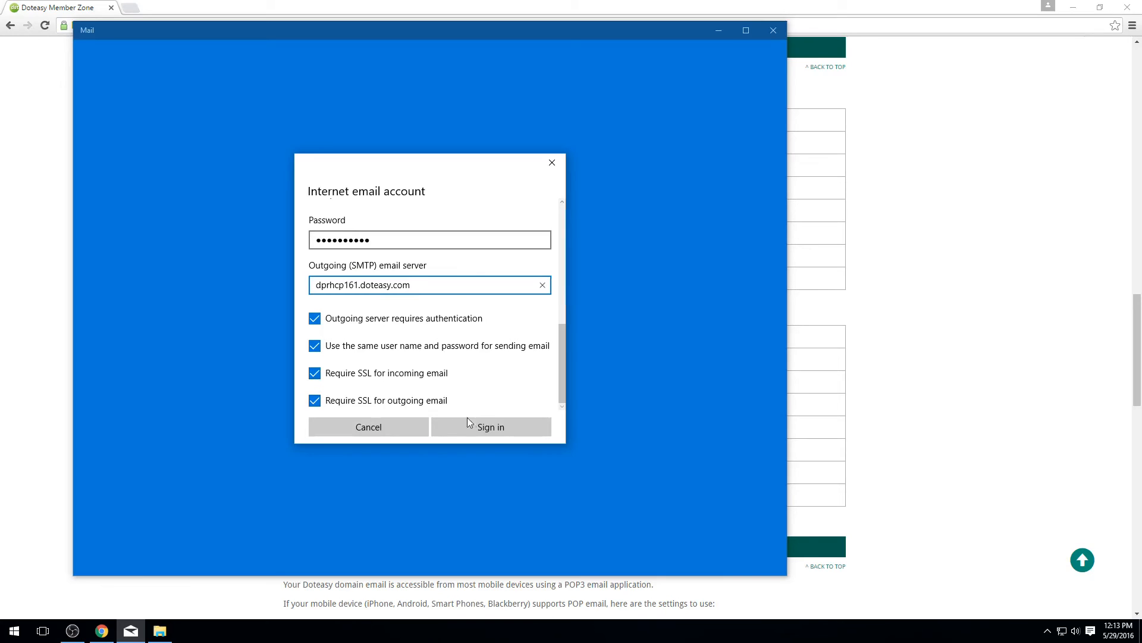
Step: Sign in with the new settings, confirm All done, and open the account's inbox
left_click(491, 428)
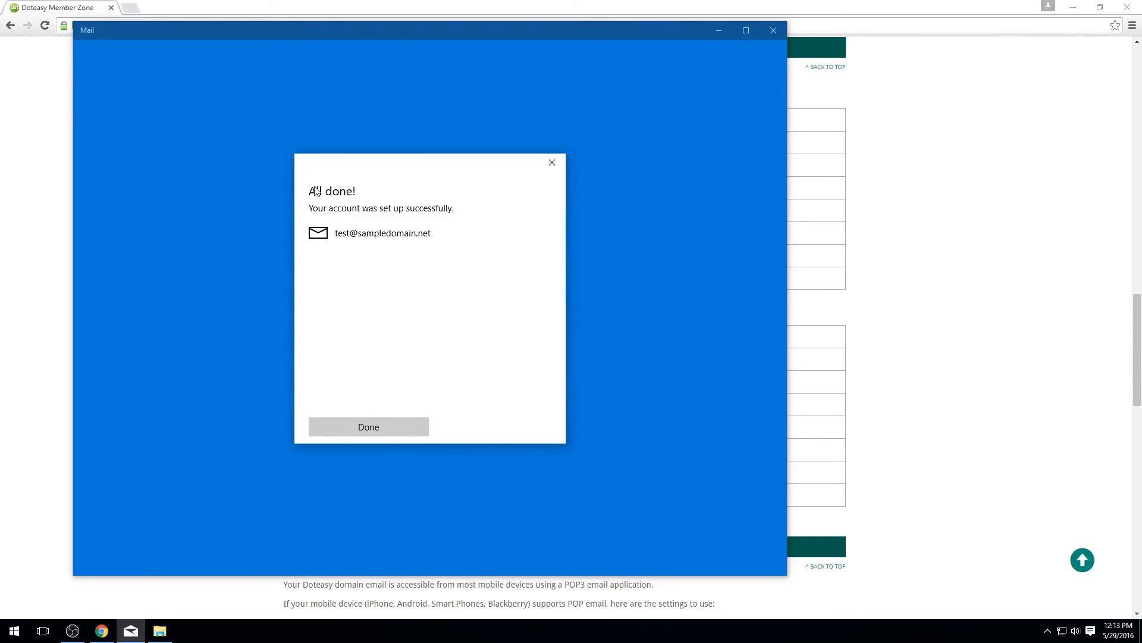
left_click(380, 429)
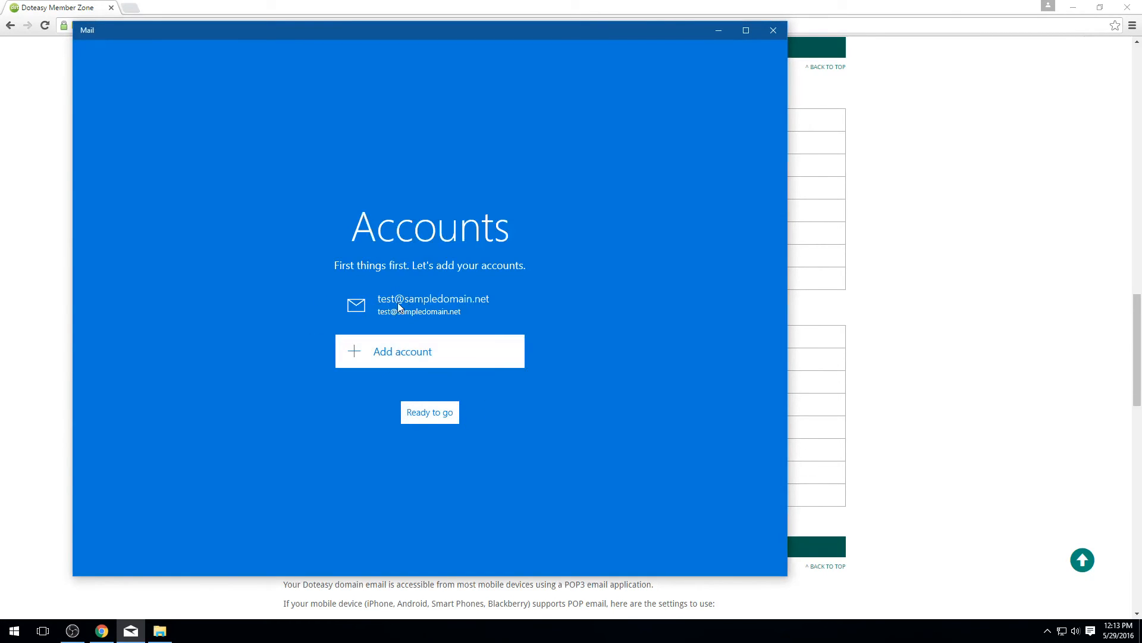
left_click(447, 418)
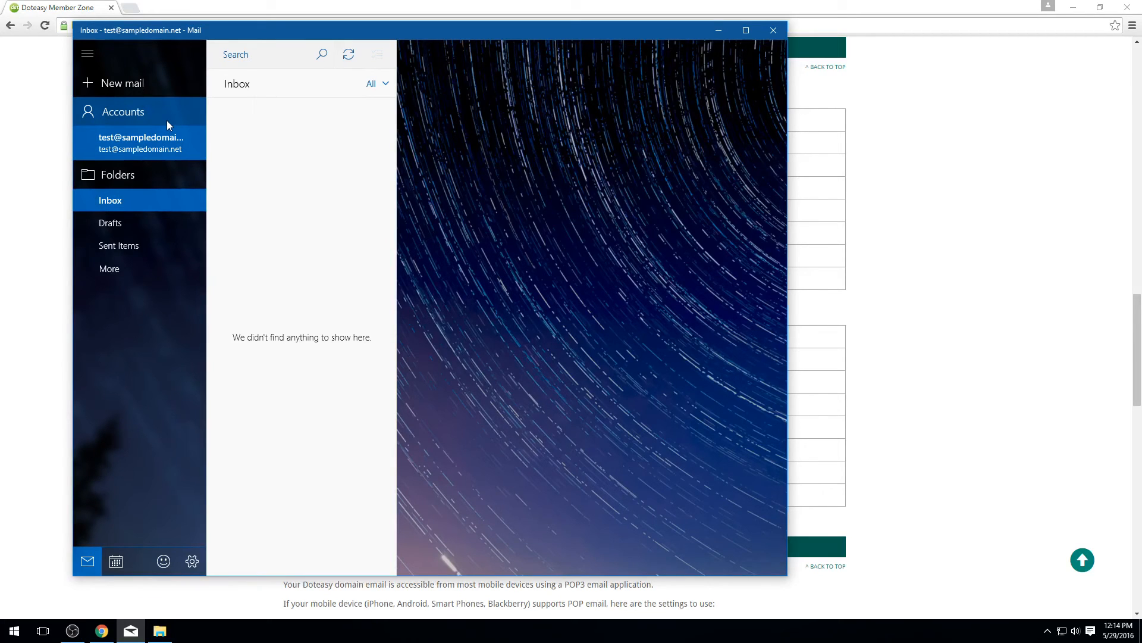
Step: Start a new email addressed to the account's own address
left_click(135, 84)
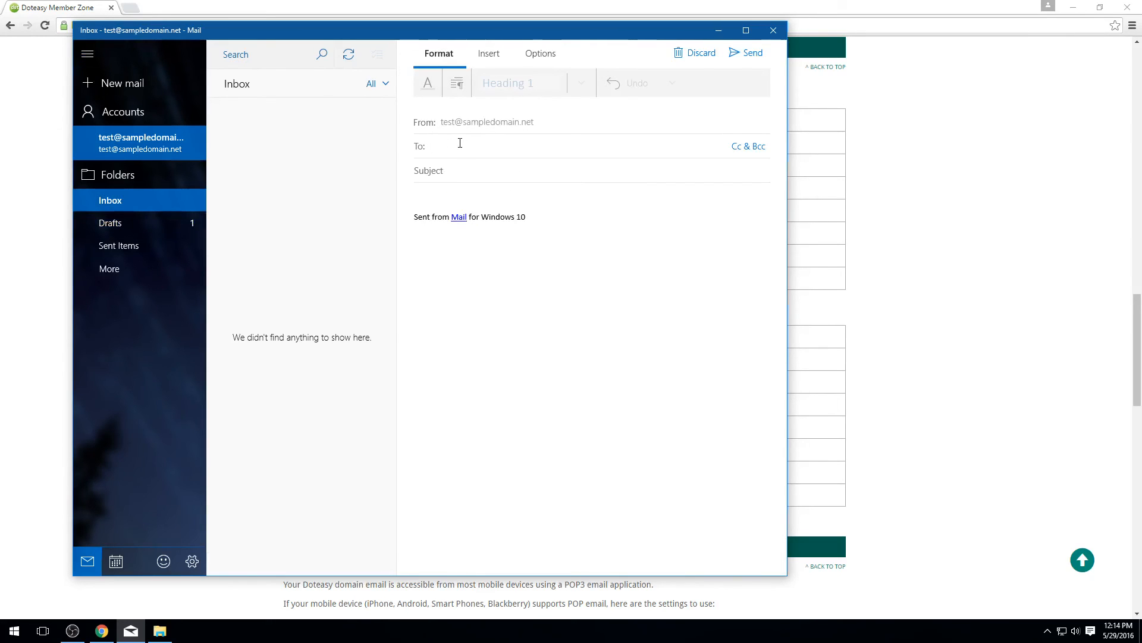
type("test")
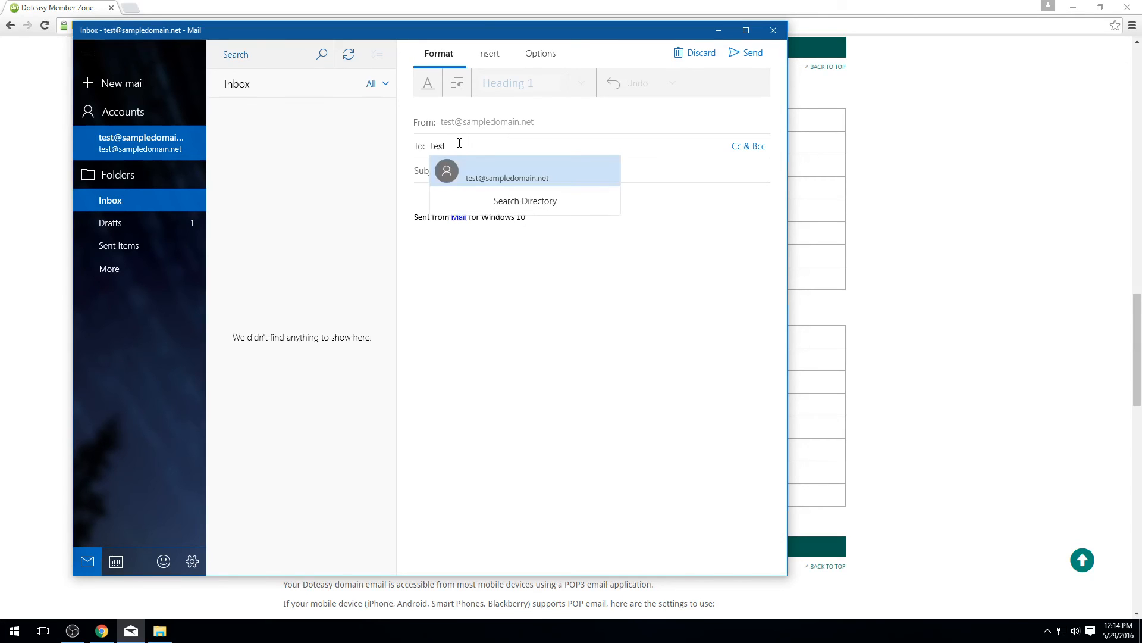
left_click(521, 170)
left_click(506, 146)
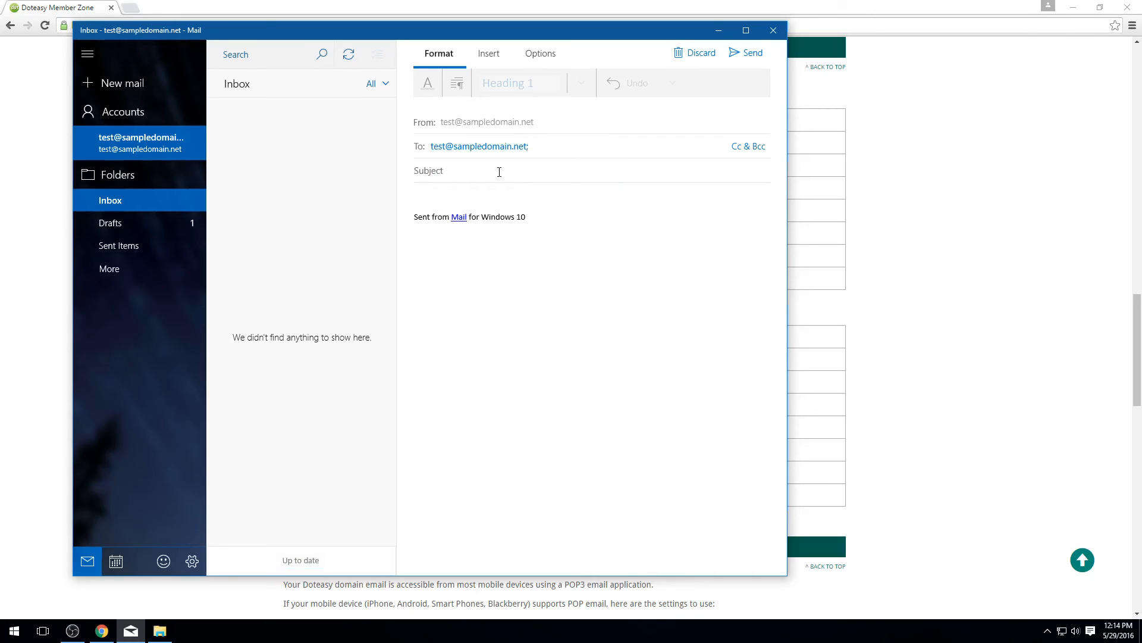
Step: Enter 'test' as both subject and body, then send the message
left_click(499, 172)
type("test")
left_click(470, 195)
type("test")
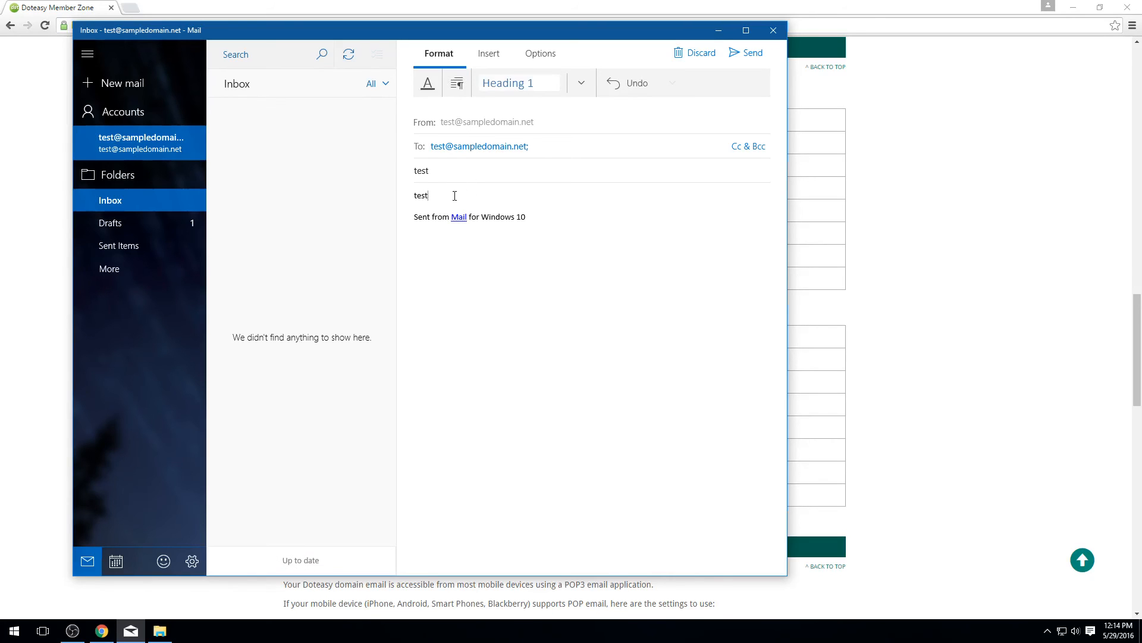
left_click(455, 168)
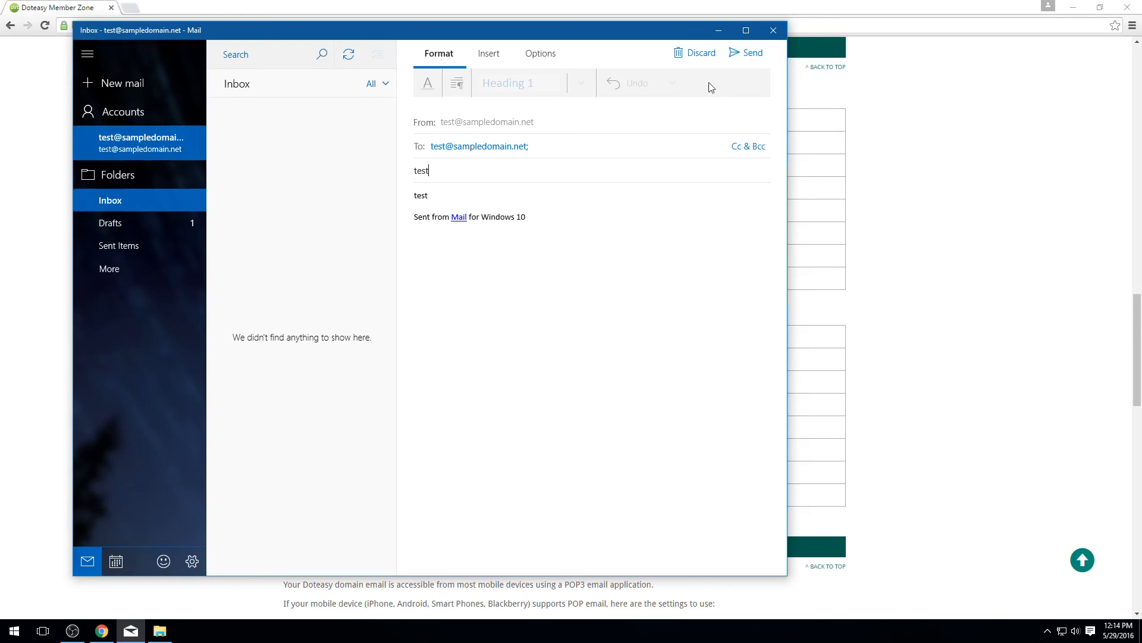
left_click(749, 53)
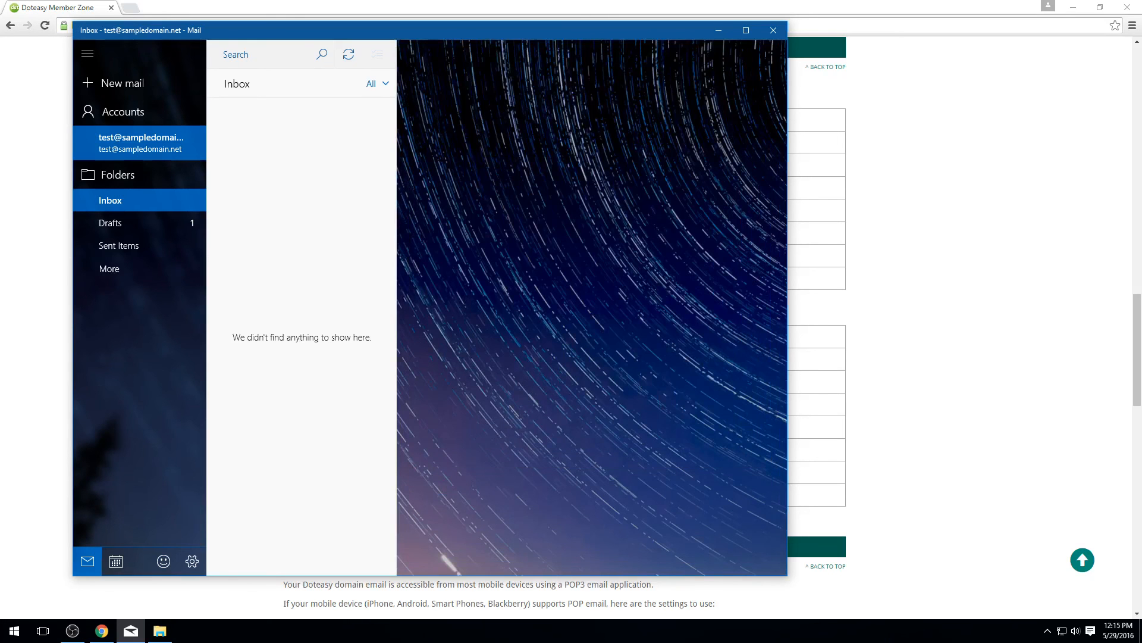